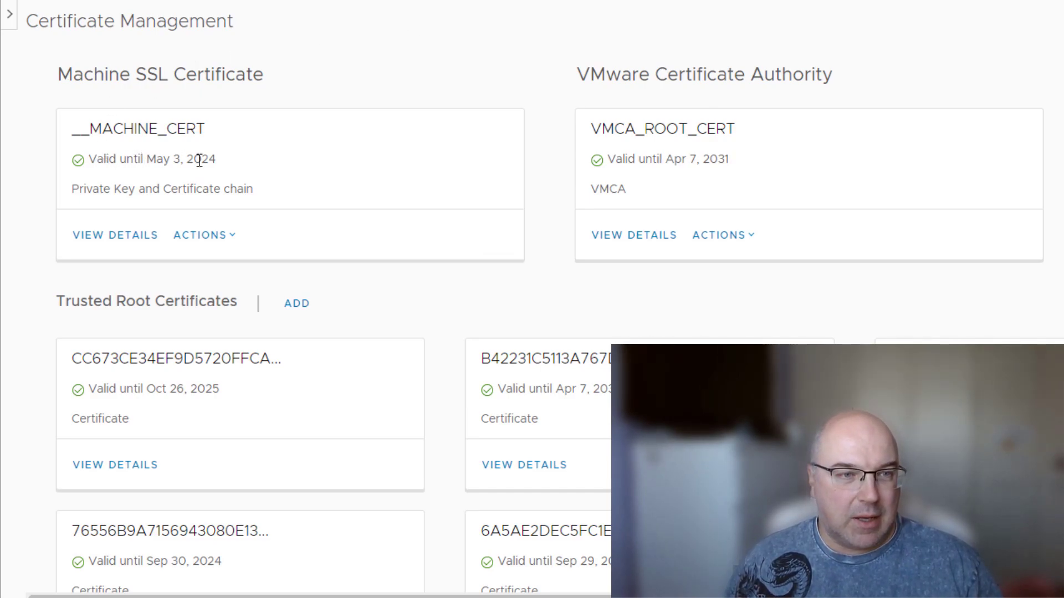
Highlight the machine certificate's expiry and STS Signing heading, then show the machine SSL certificate's actions.
drag(216, 161, 87, 159)
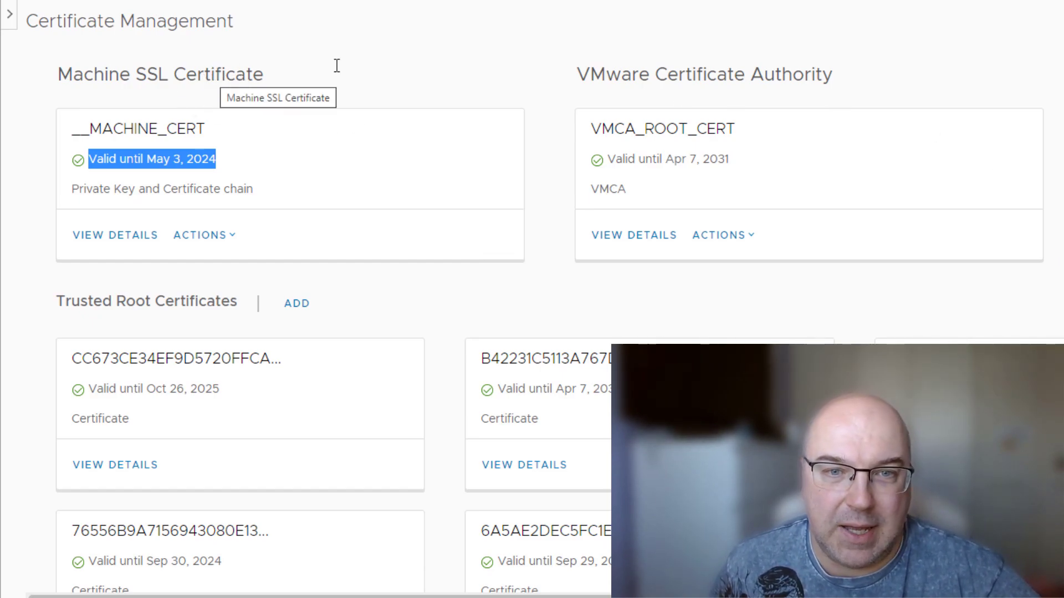
drag(583, 76, 752, 88)
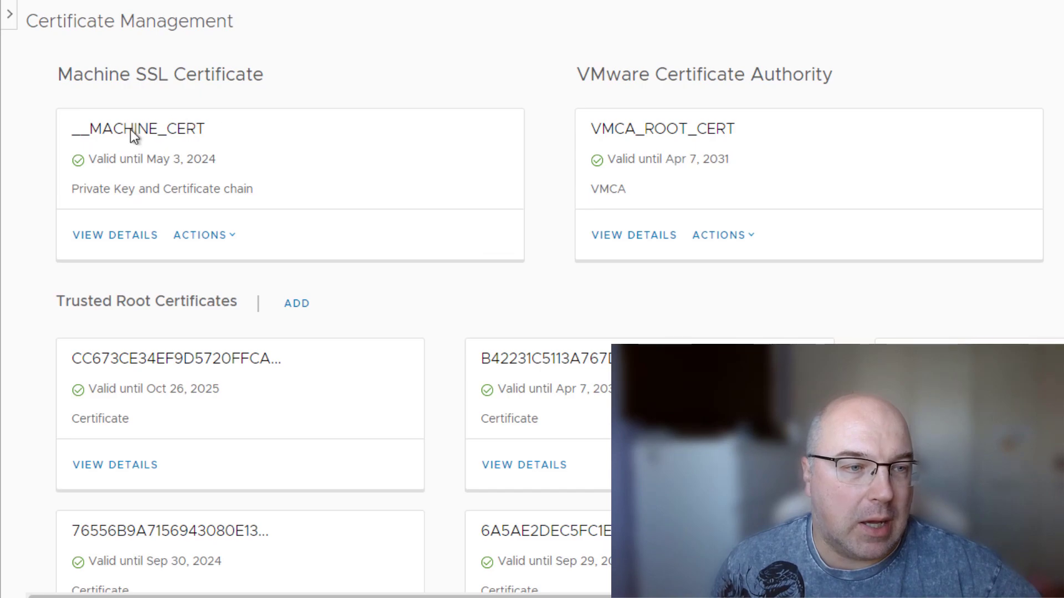
click(236, 241)
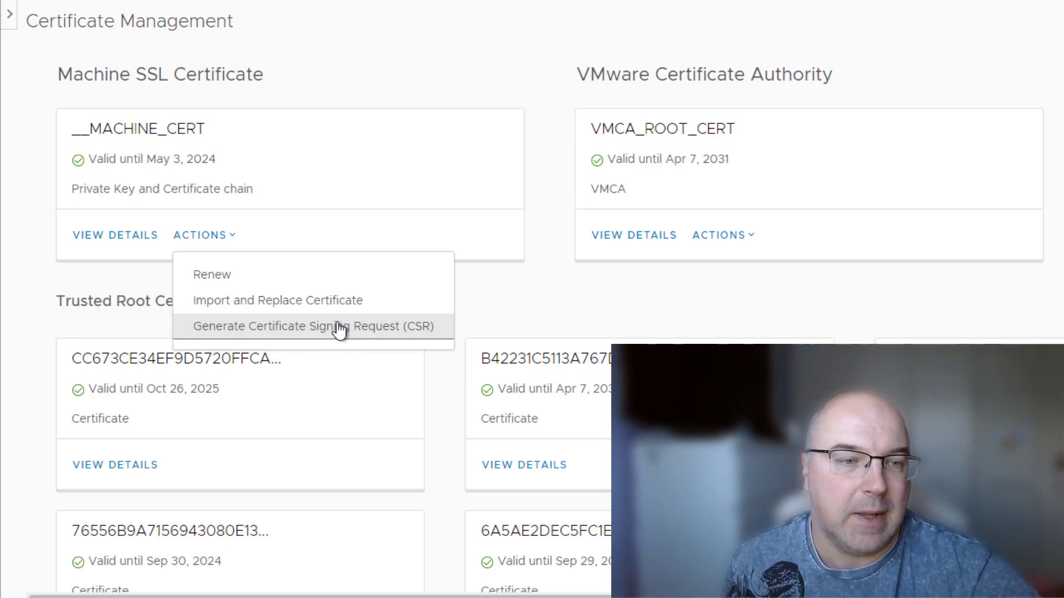
Start a CSR with organization 'sxsadc', unit 'srcfe', state 'fd43f43frc' and locality 'frefrefrefrf'.
click(299, 327)
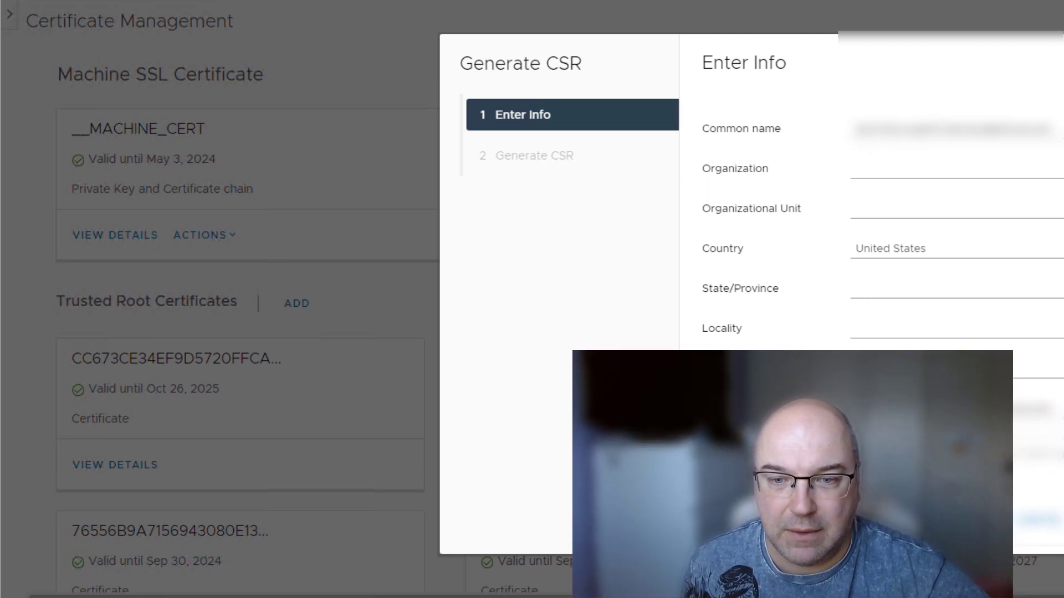
scroll(918, 399, down, 2)
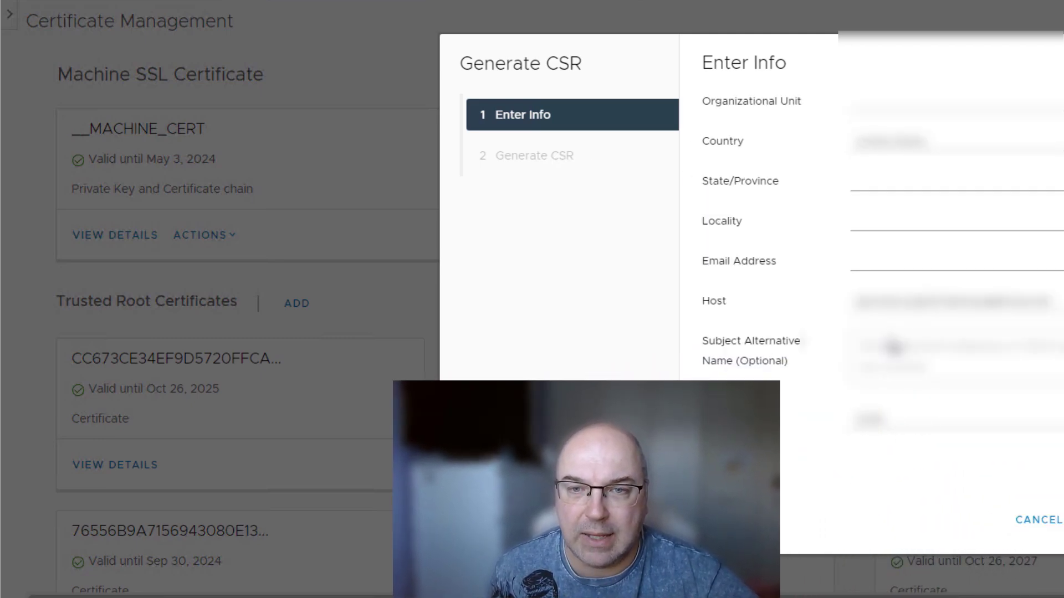
scroll(905, 277, up, 2)
click(903, 167)
text(sxsadc)
click(896, 208)
text(srcfe)
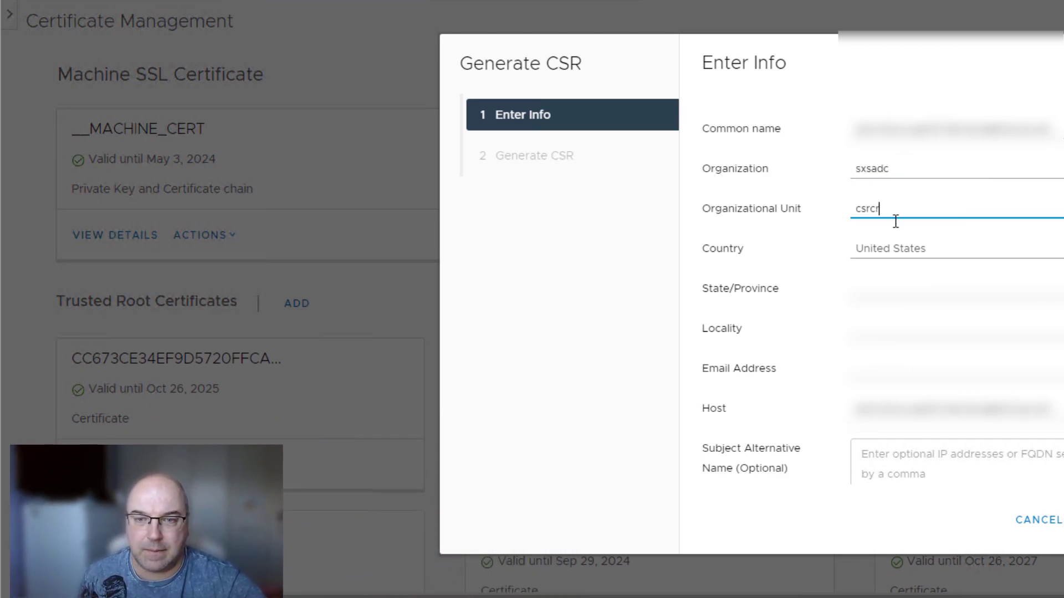
click(895, 282)
text(fd43f43frc)
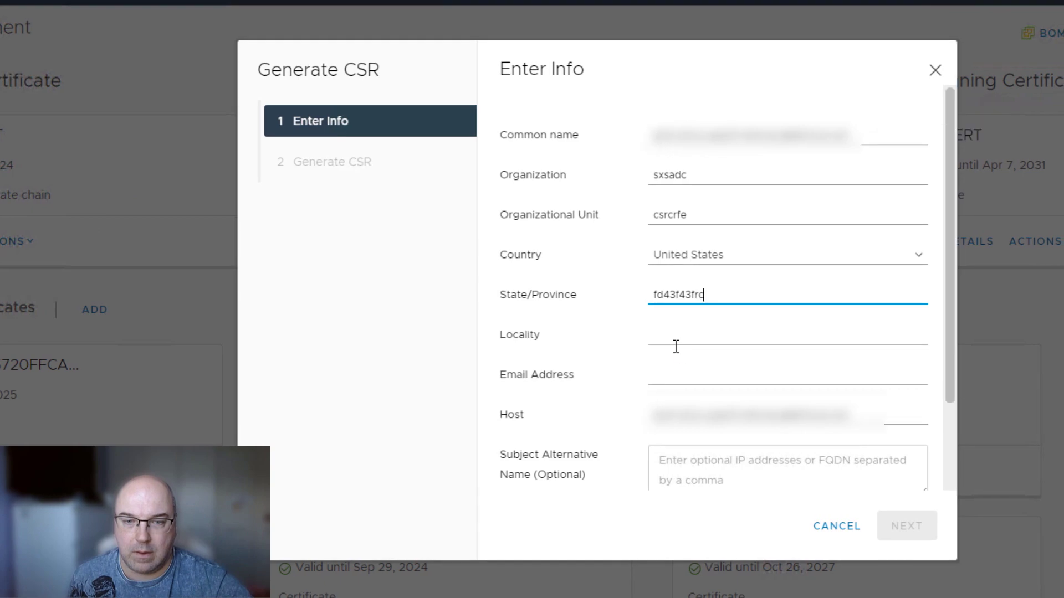
click(852, 329)
text(frefrefrefrf)
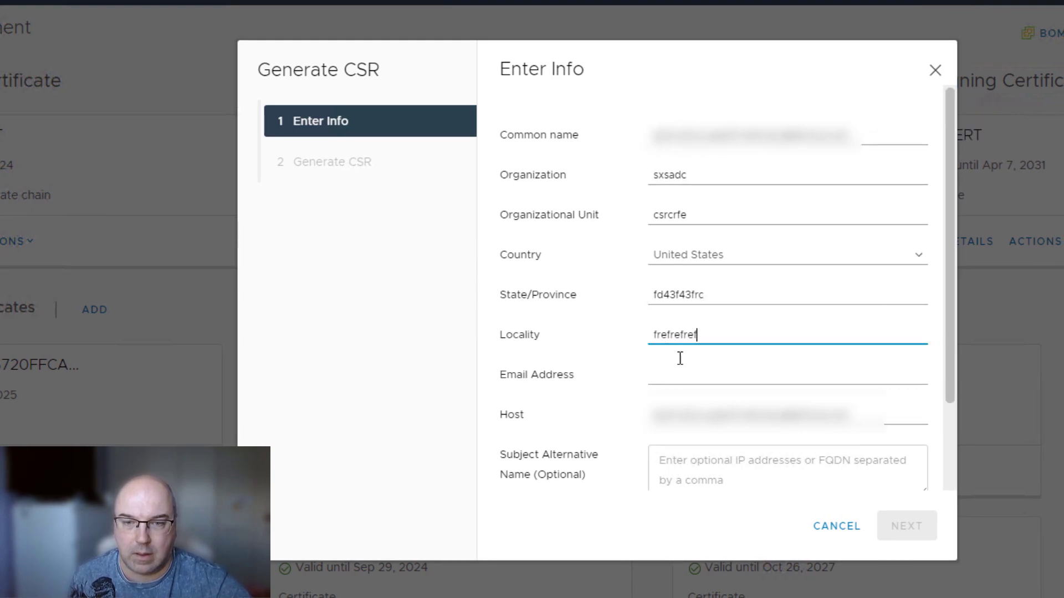
Fill in the contact e-mail, generate the 2048-bit CSR and close the wizard.
click(687, 375)
text(test@t)
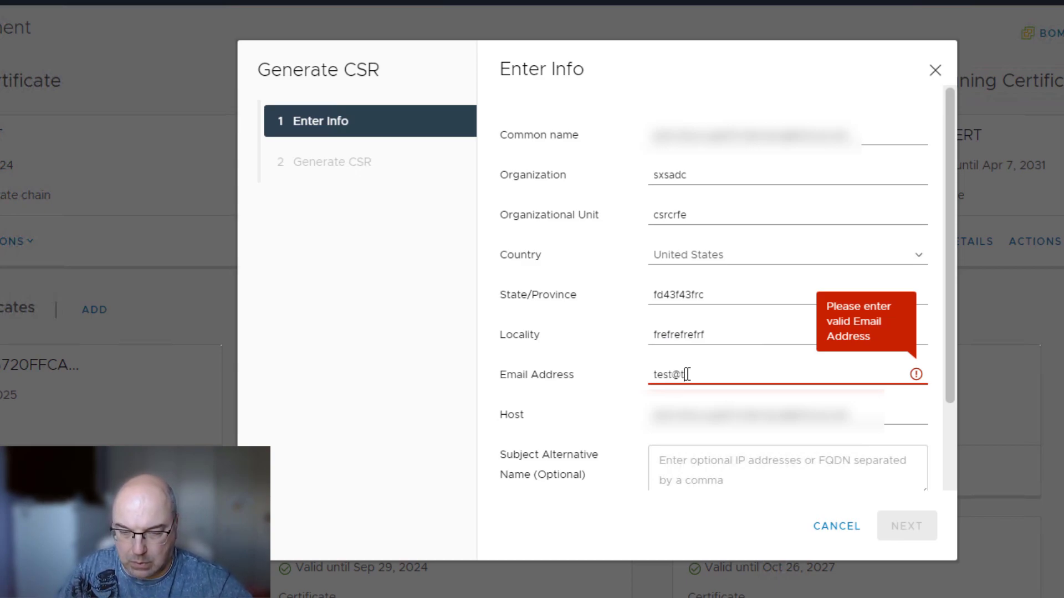
text(est.ie)
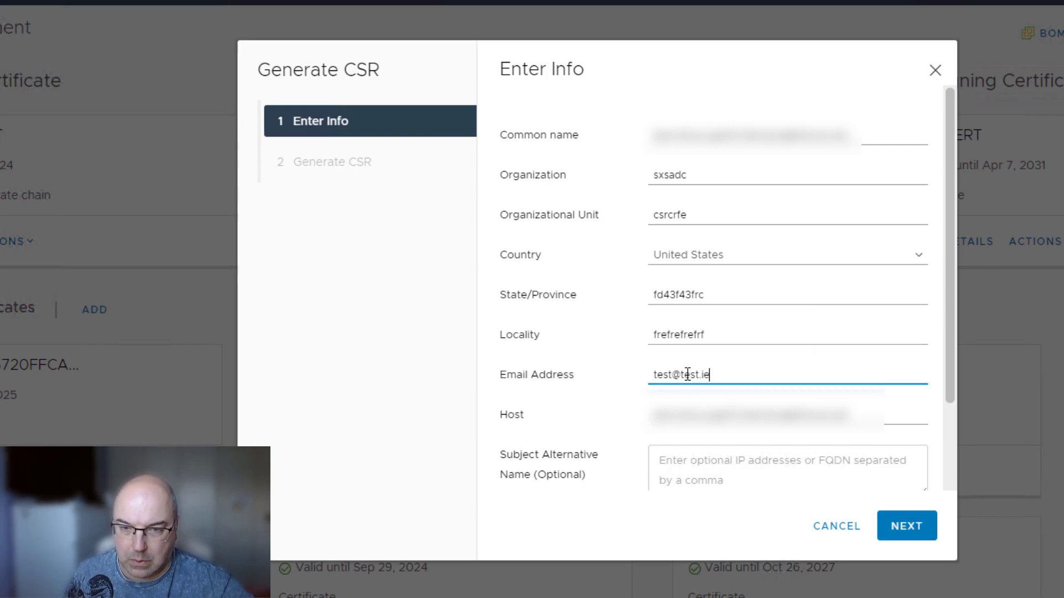
scroll(786, 434, down, 2)
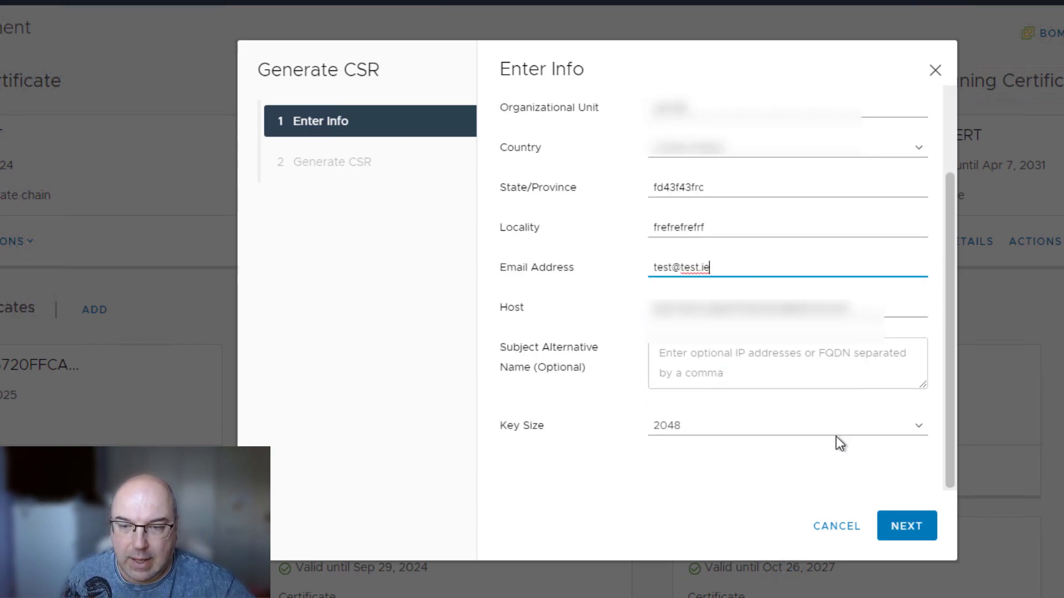
click(918, 533)
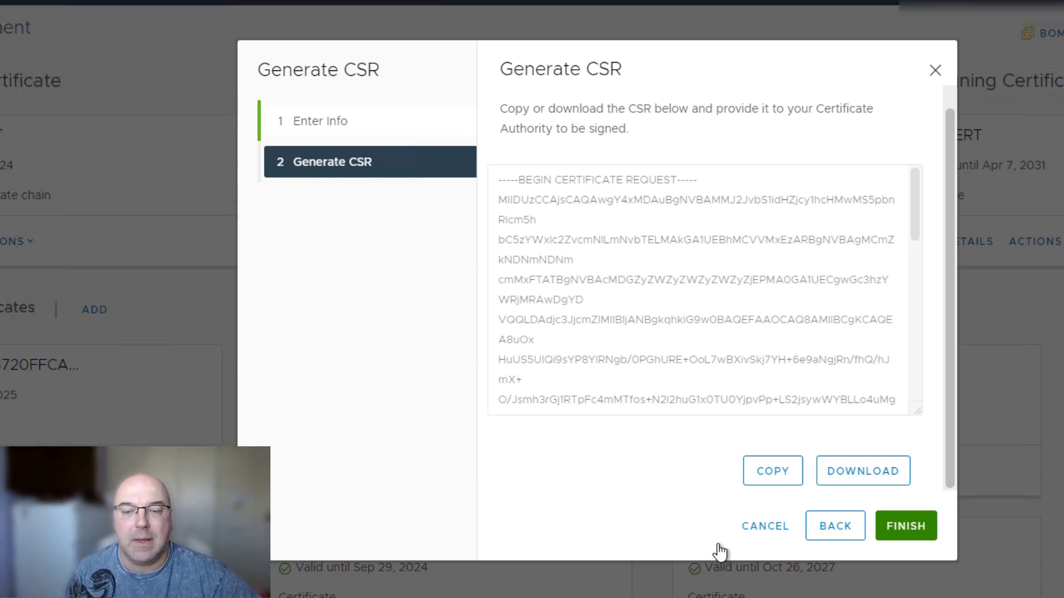
click(764, 526)
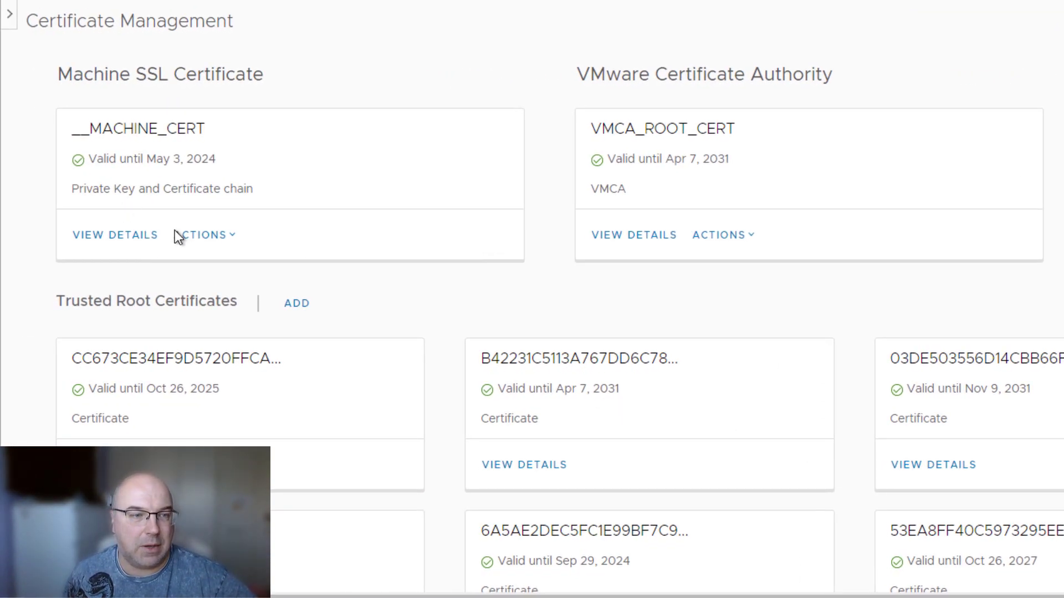
Import and Replace the machine certificate via external CA (CSR from vCenter), loading the signed certificate file.
click(232, 239)
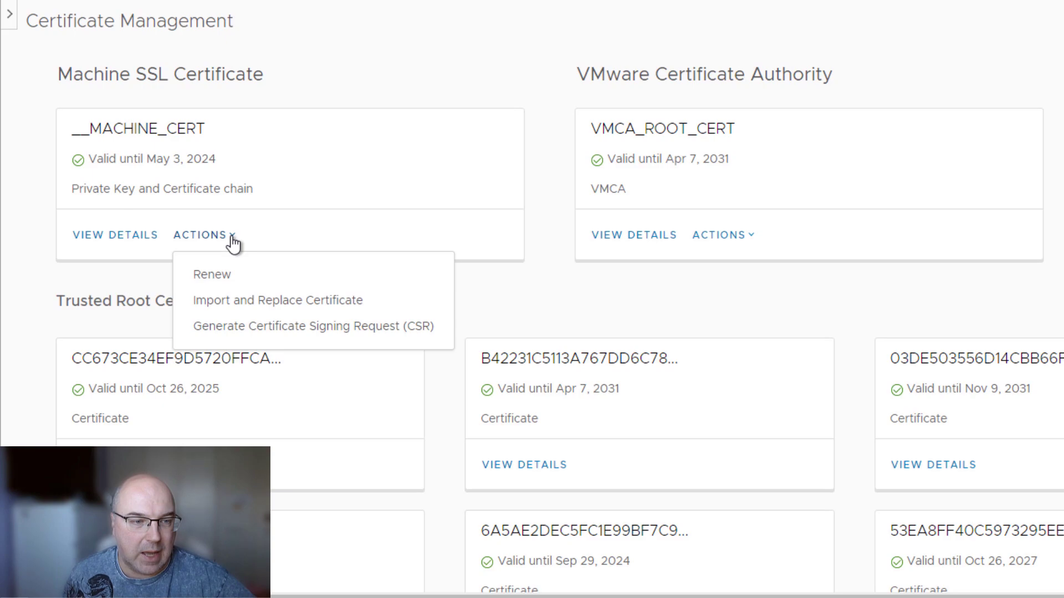
click(277, 302)
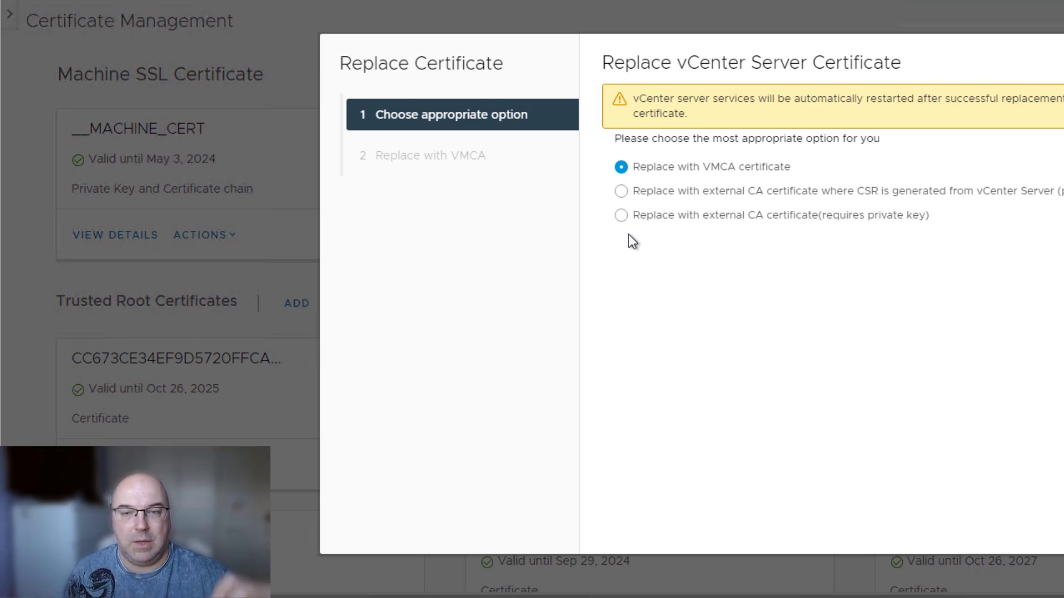
click(621, 193)
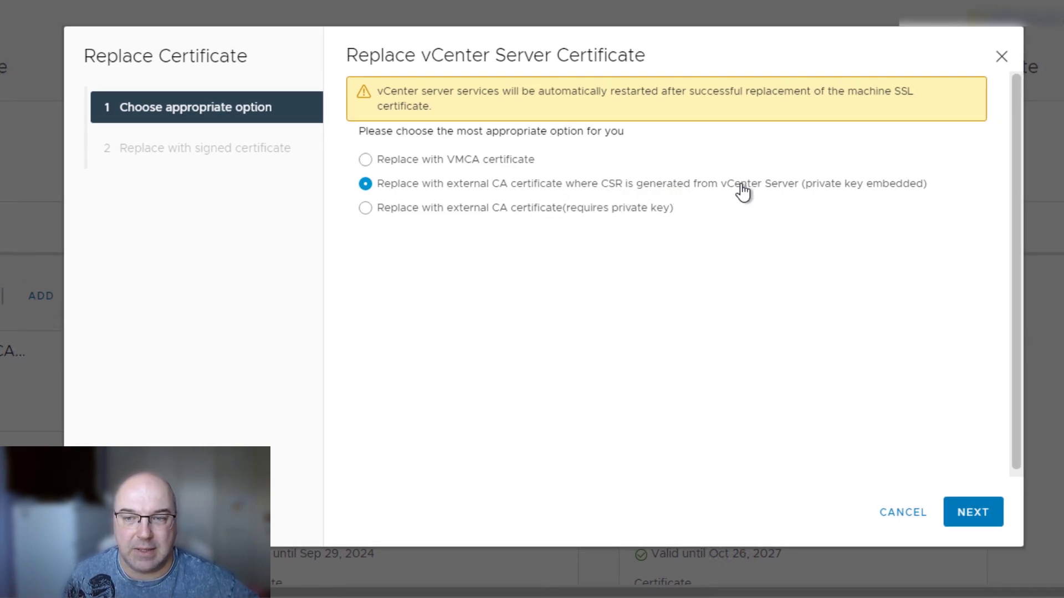
click(974, 520)
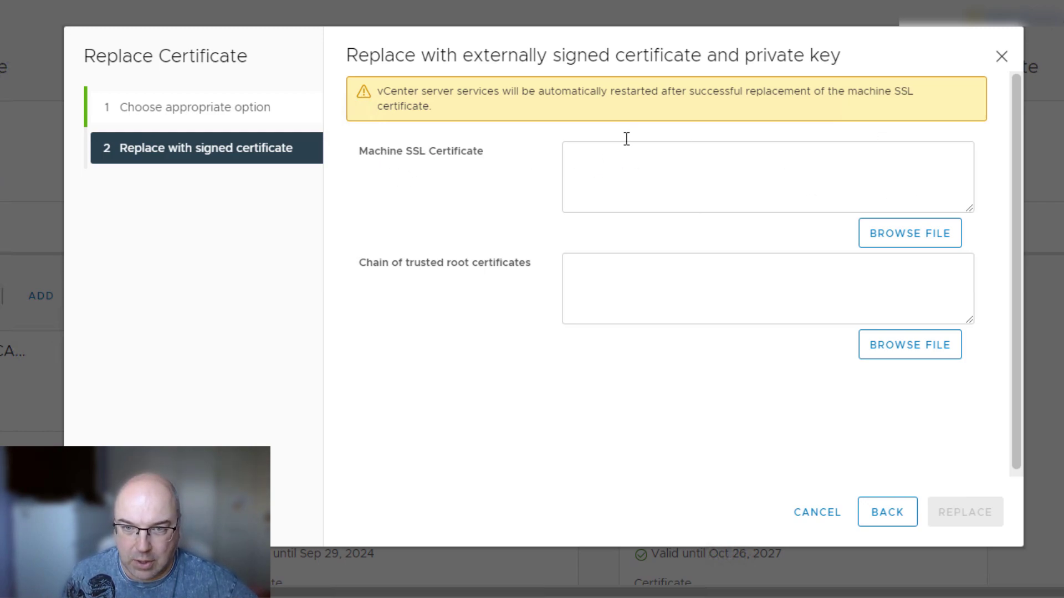
click(684, 188)
click(908, 234)
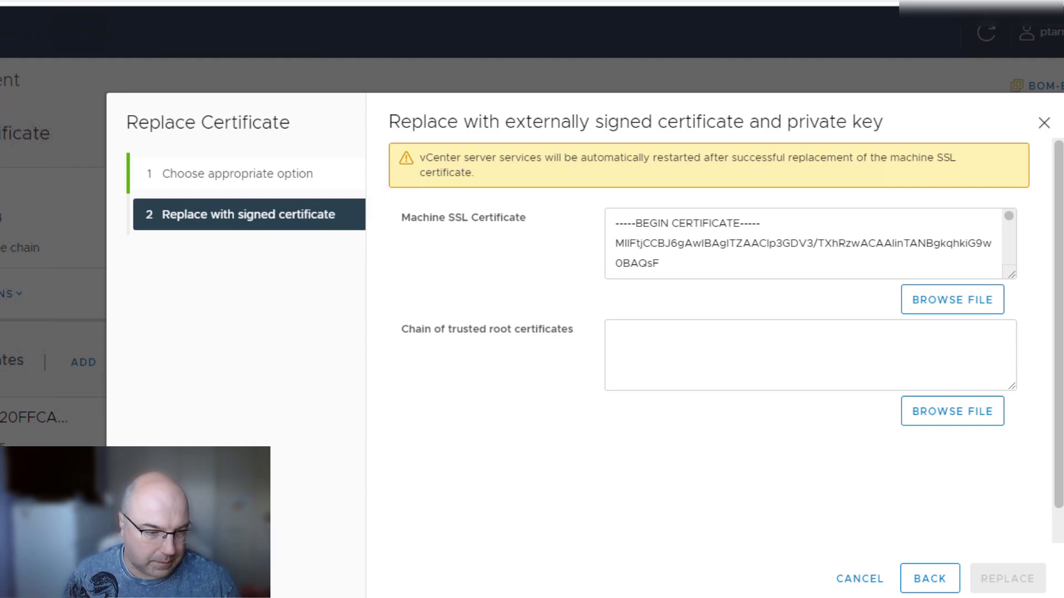
Open the signed certificate from the BOM folder and place its window beside the file list.
key(alt+Tab)
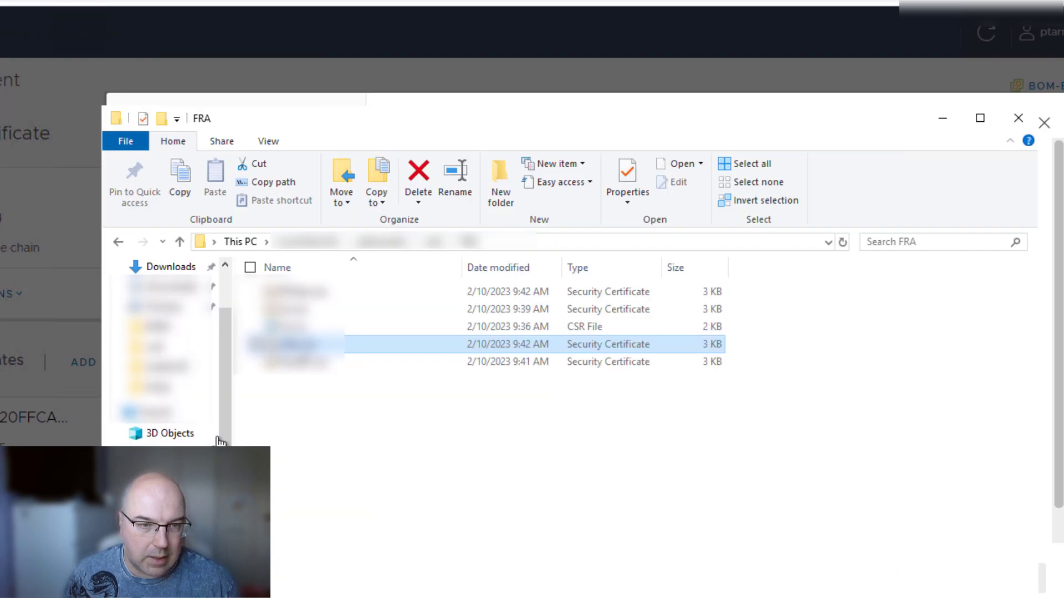
click(433, 243)
click(261, 292)
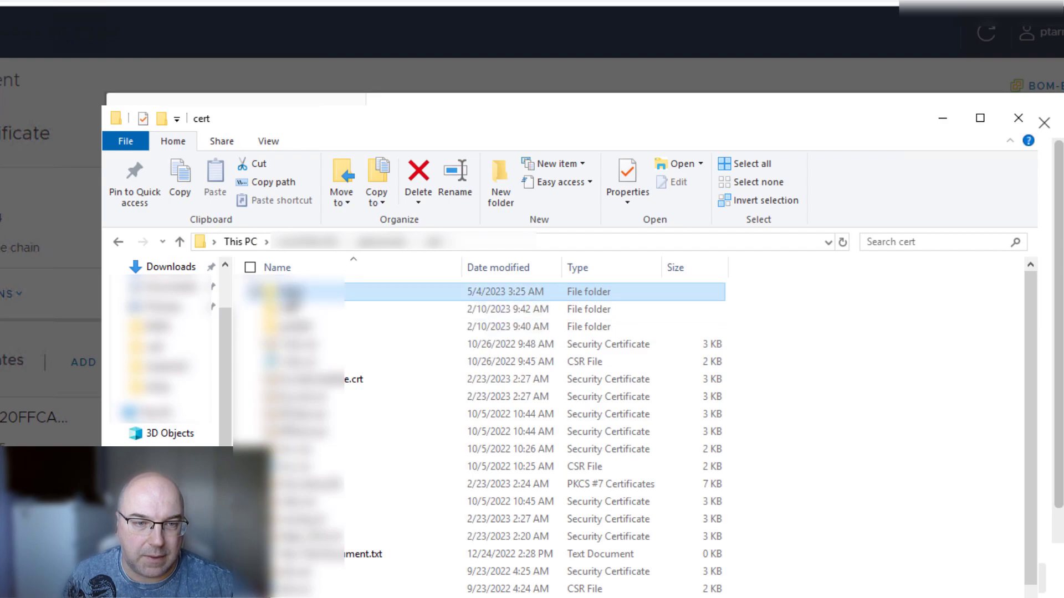
double_click(292, 294)
double_click(292, 294)
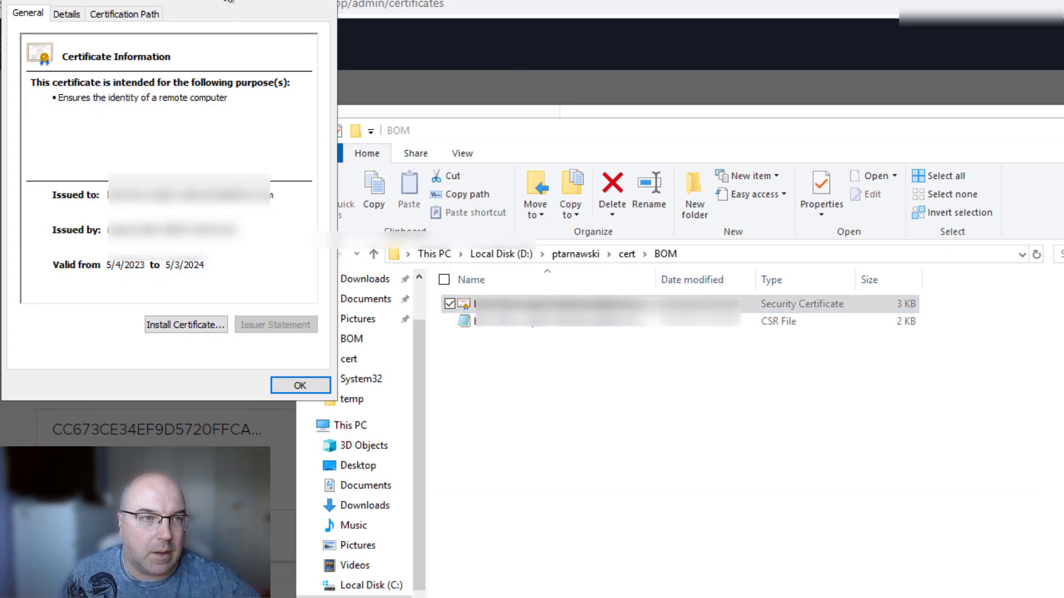
drag(348, 21, 867, 141)
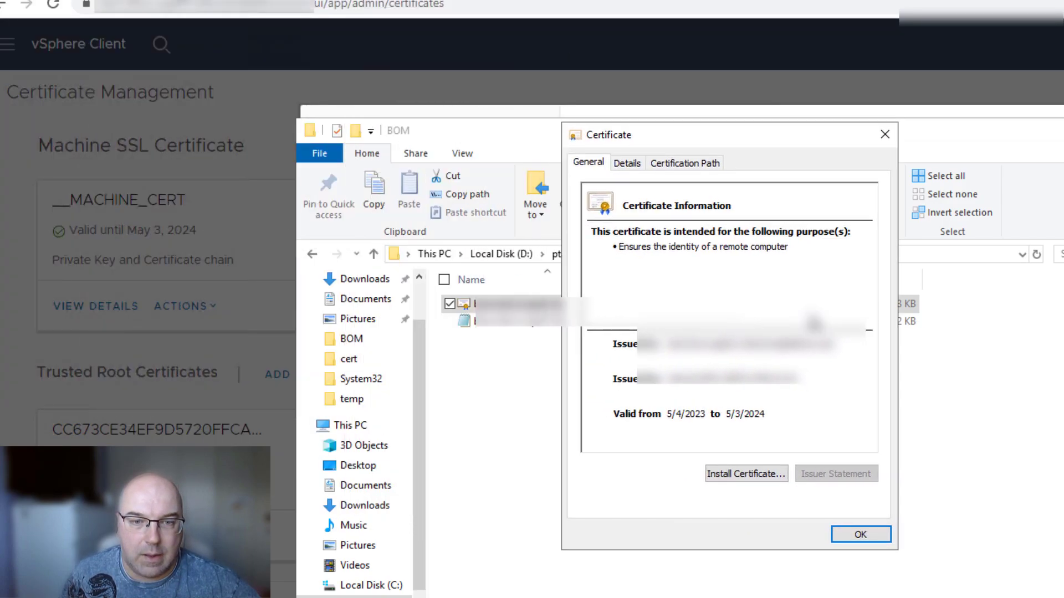
From the Certification Path, open the root CA certificate and show its Details fields.
click(673, 165)
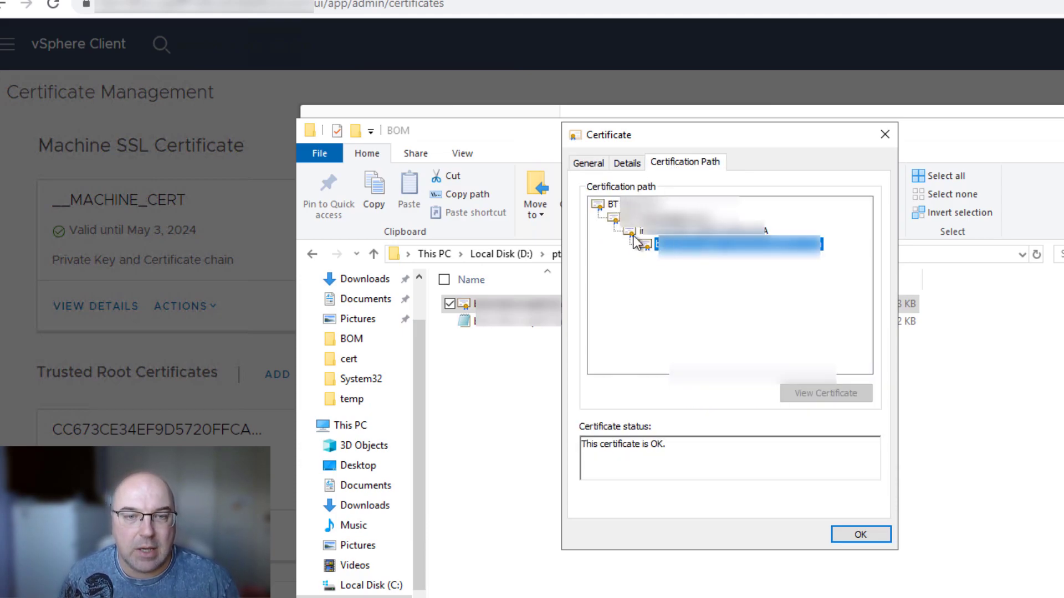
click(637, 205)
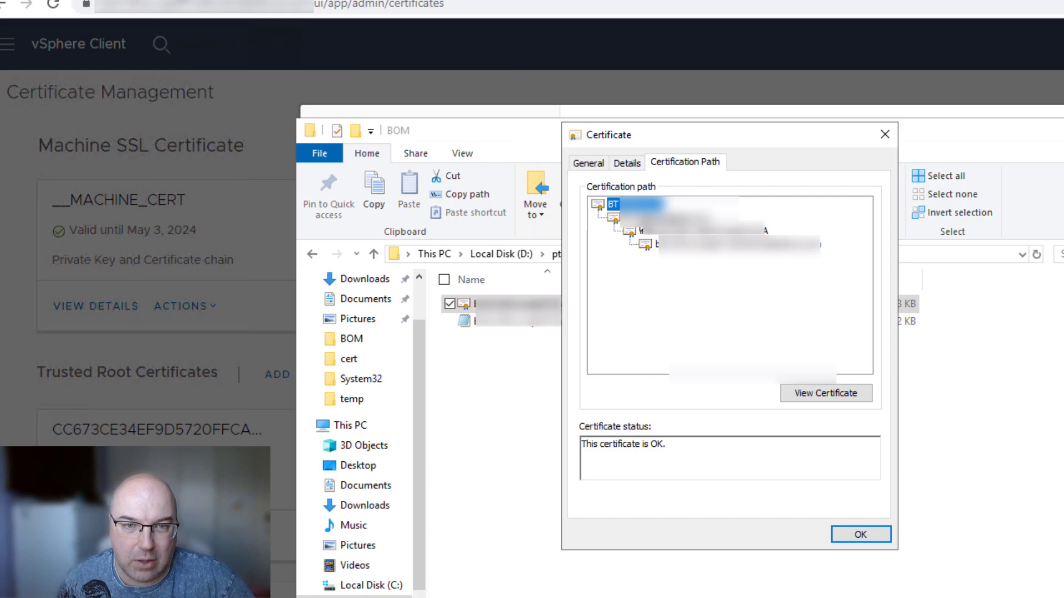
click(670, 218)
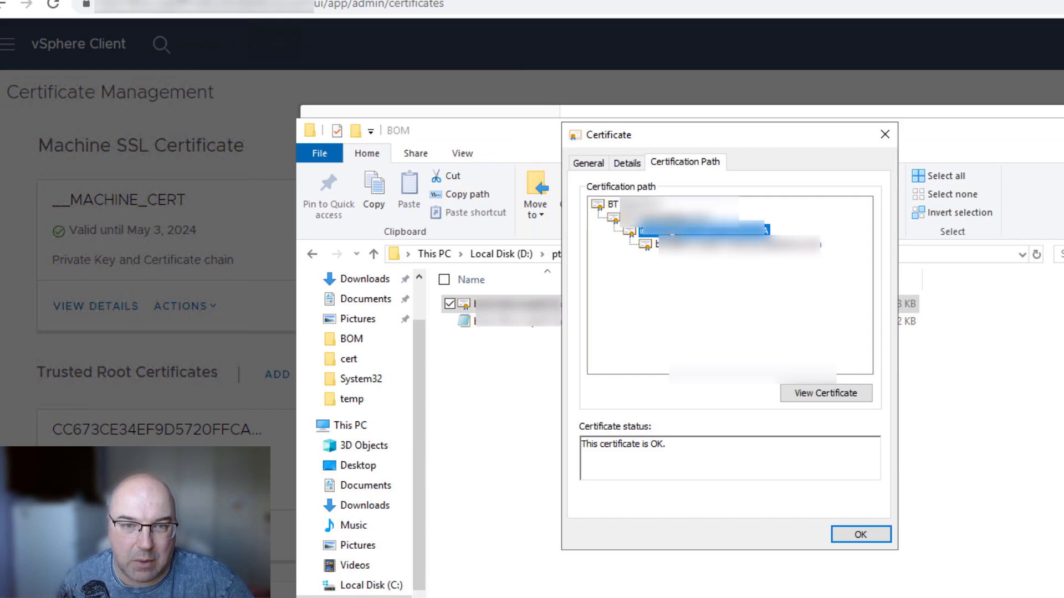
click(626, 204)
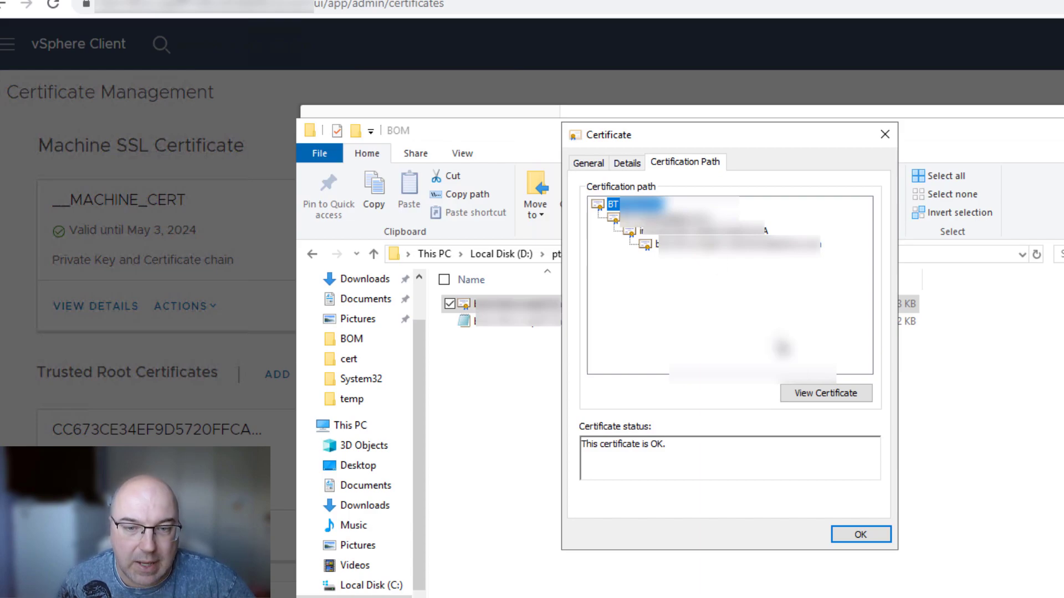
click(803, 394)
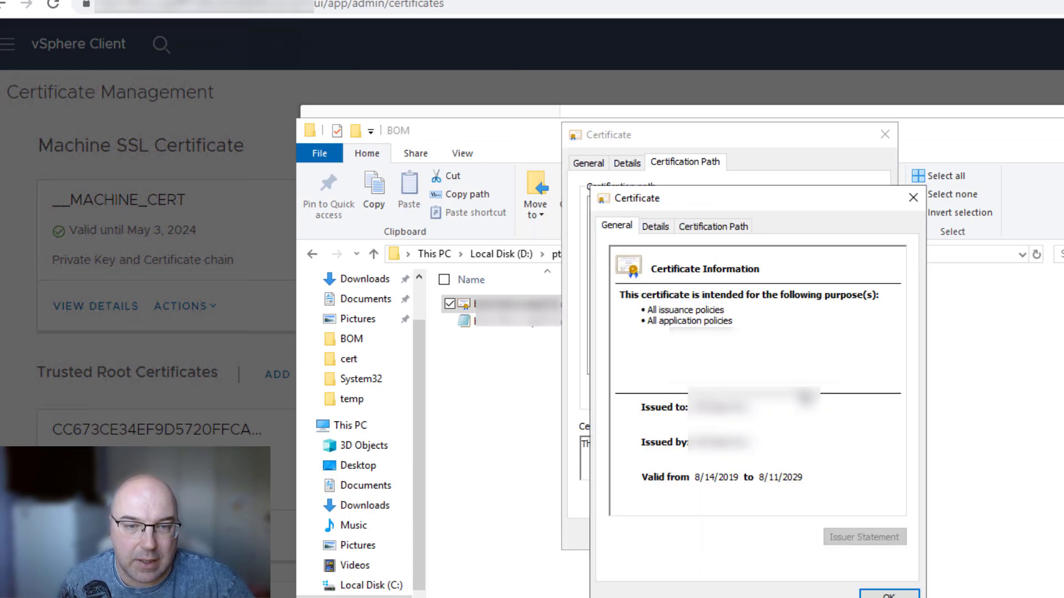
click(653, 229)
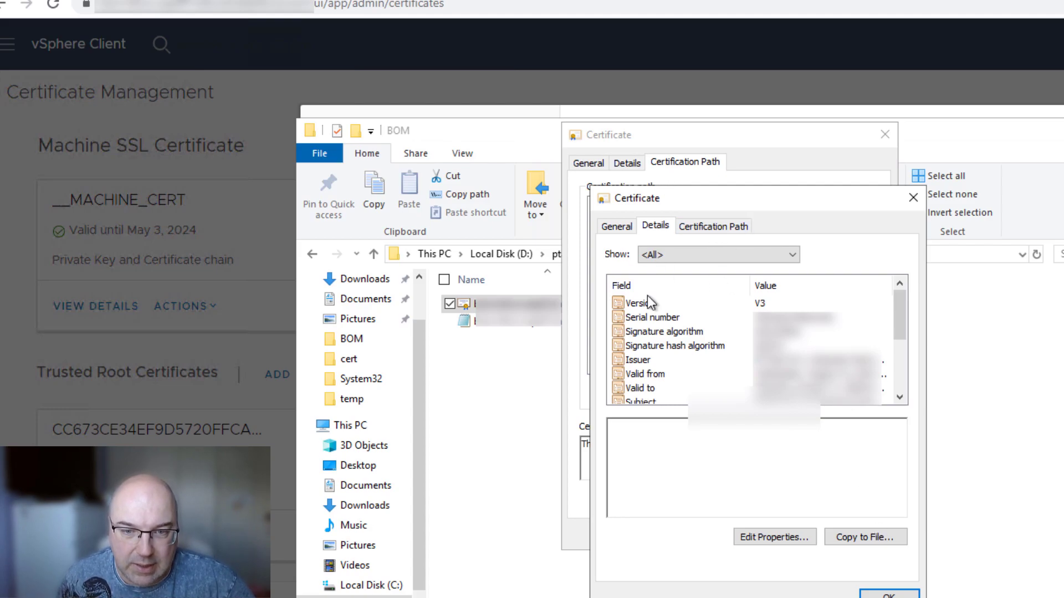
Export the root CA as Base-64 X.509 rootcert.cer into FRA, then close the certificate windows.
click(856, 537)
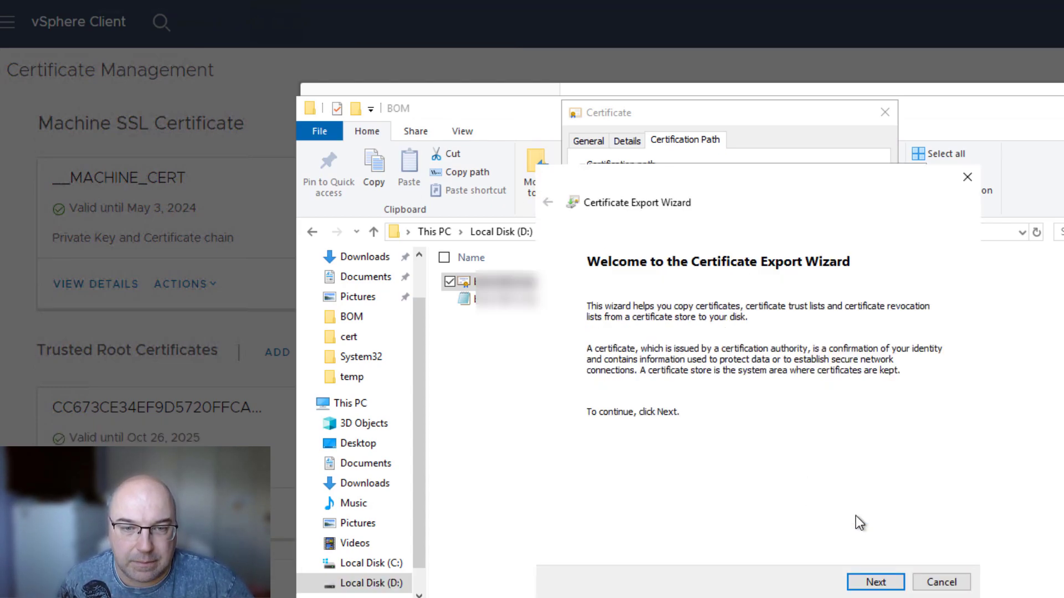
click(876, 581)
click(662, 358)
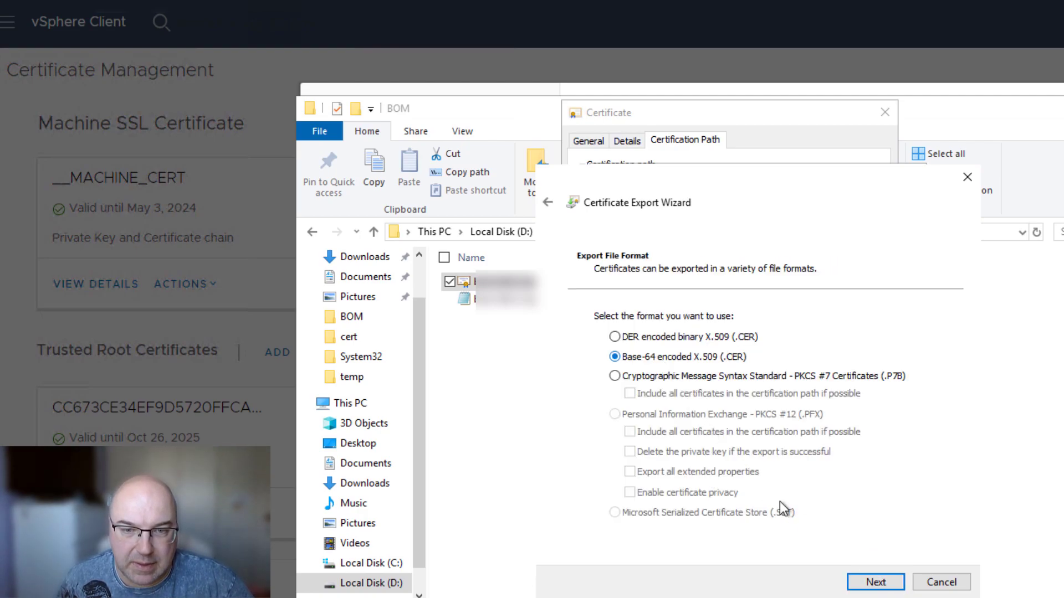
click(875, 583)
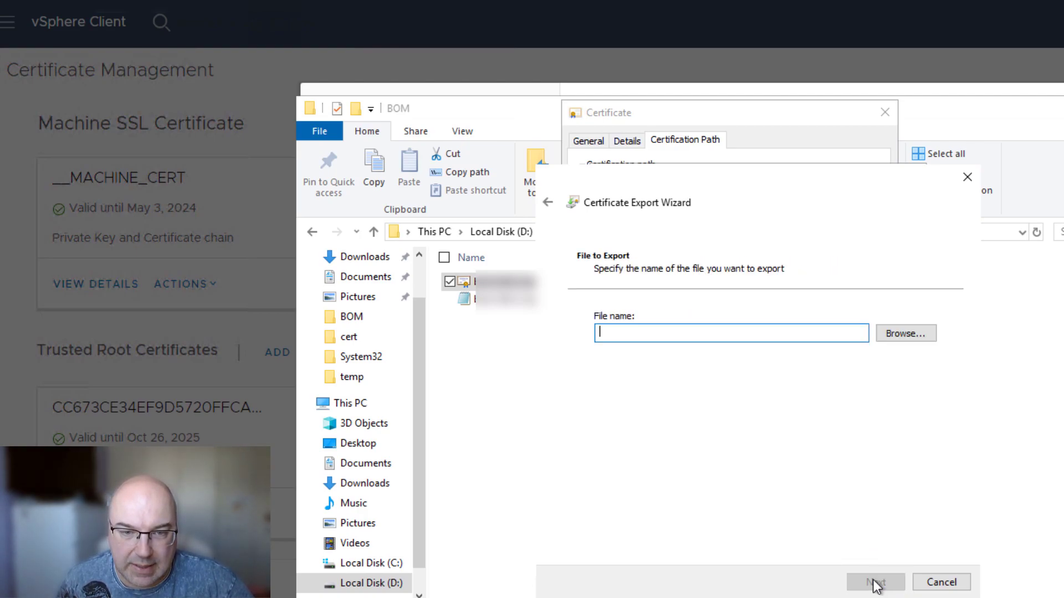
click(897, 333)
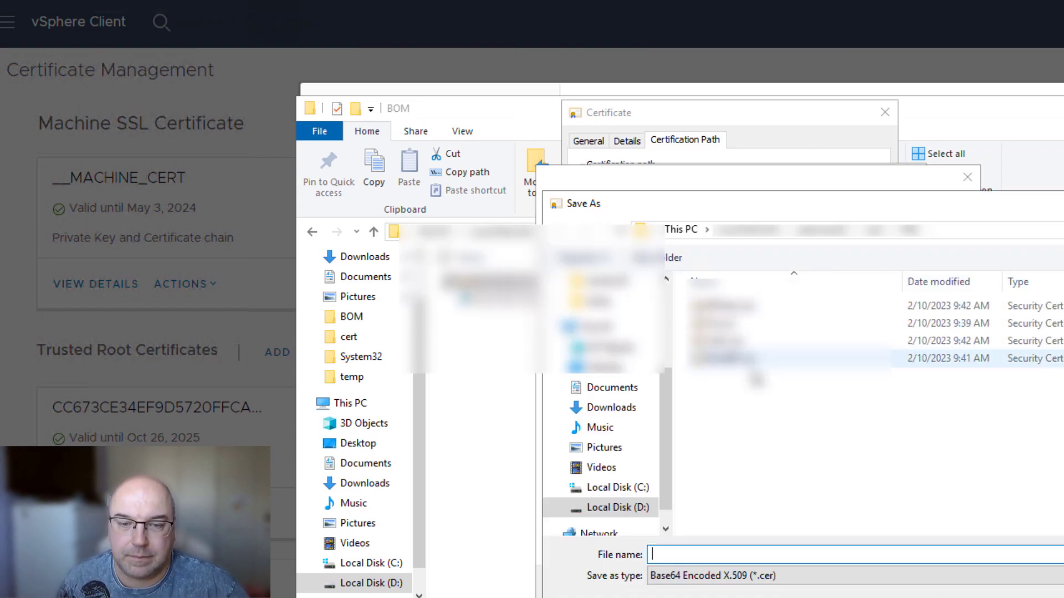
text(r)
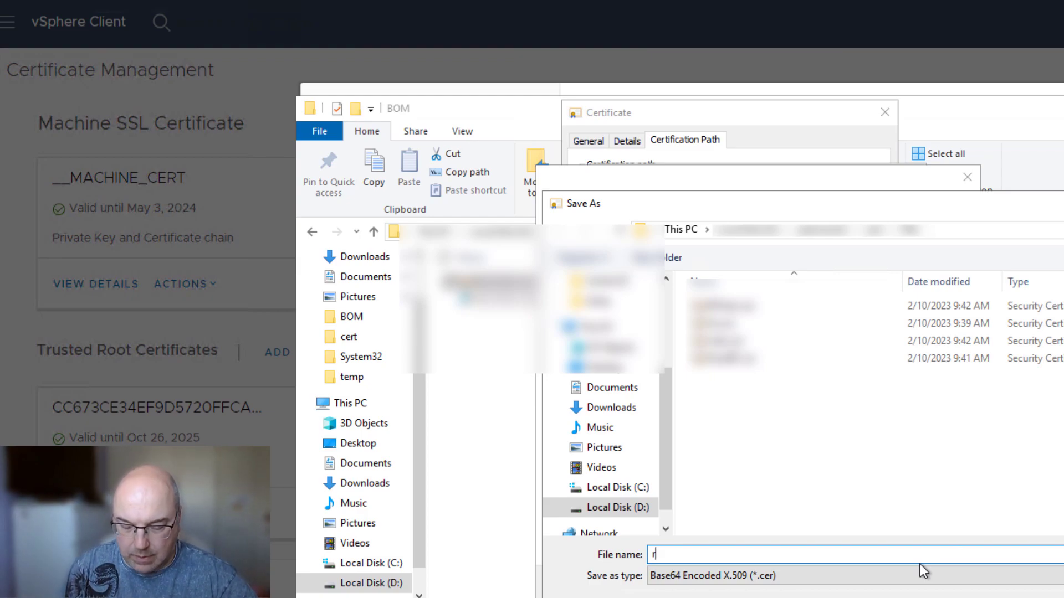
text(ootcert)
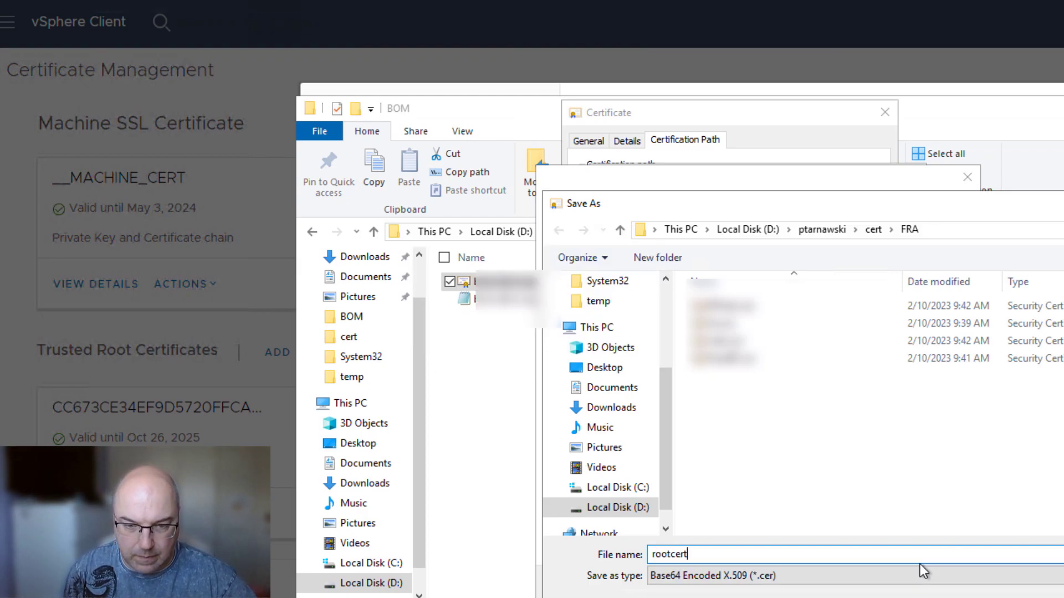
text(.cer)
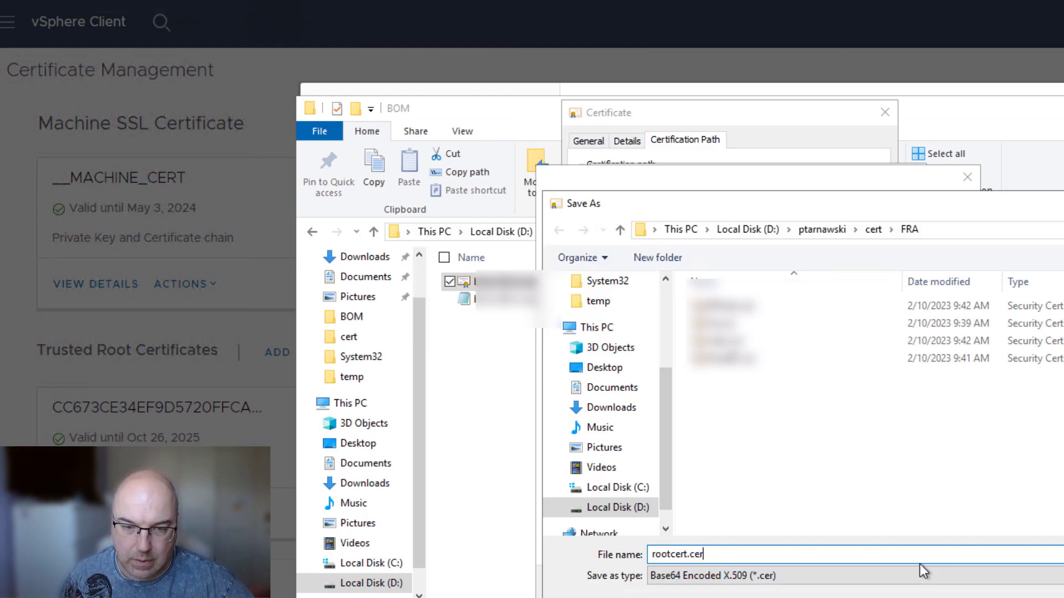
key(Return)
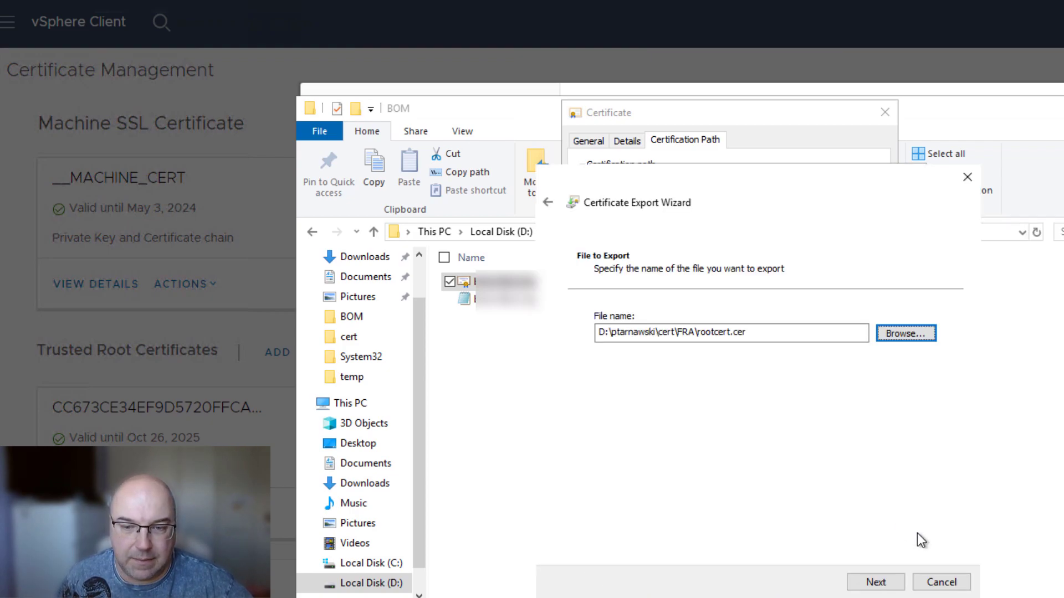
click(873, 588)
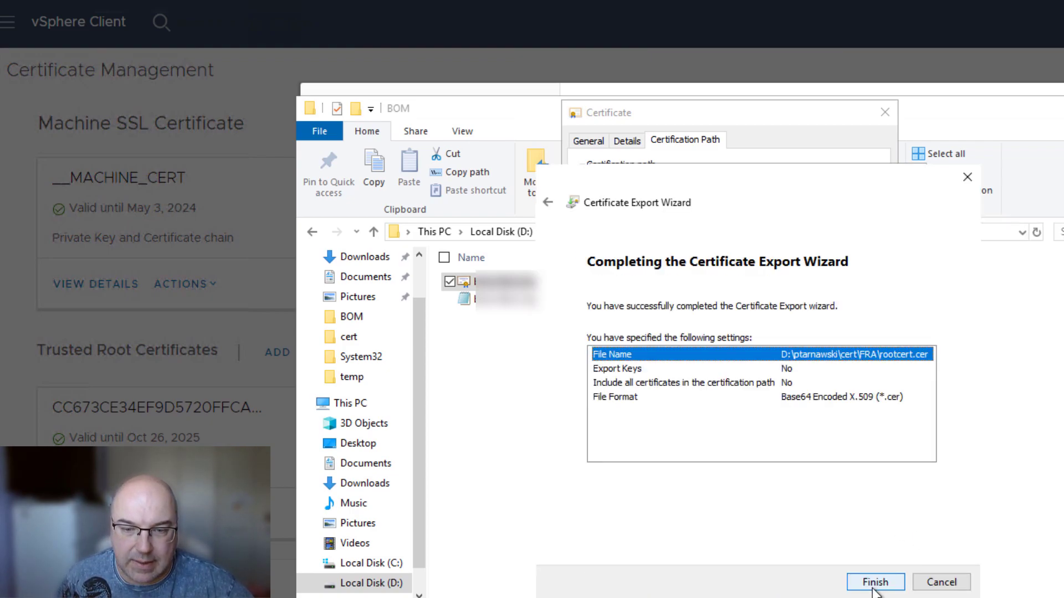
click(874, 585)
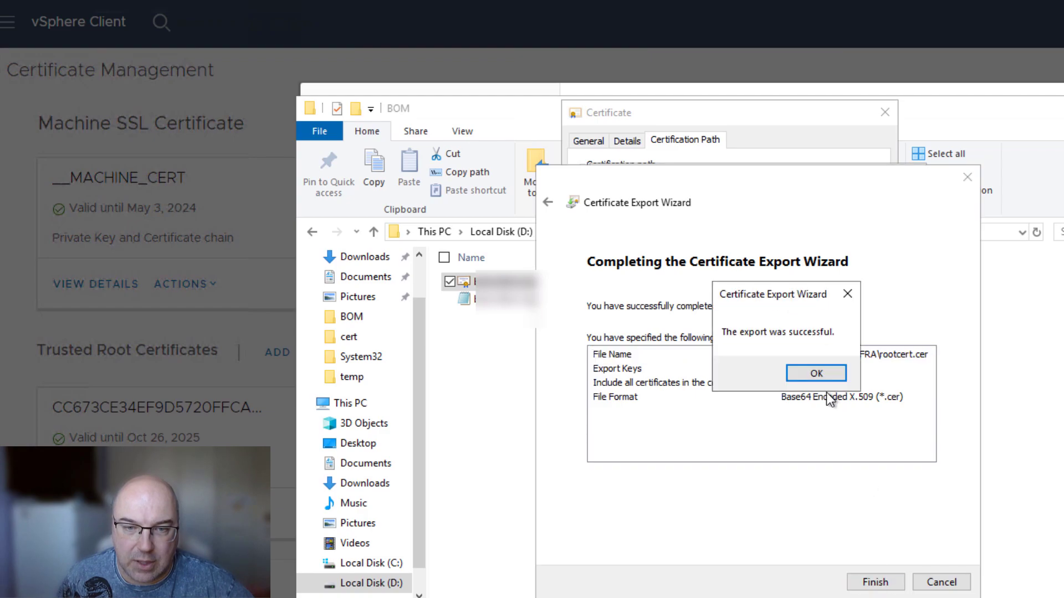
click(813, 373)
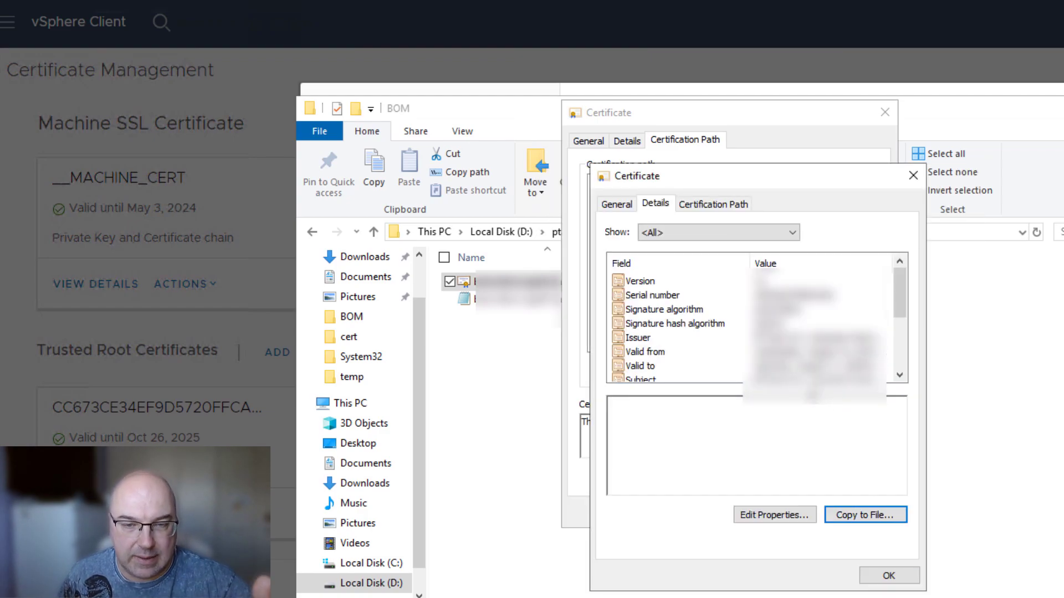
click(890, 576)
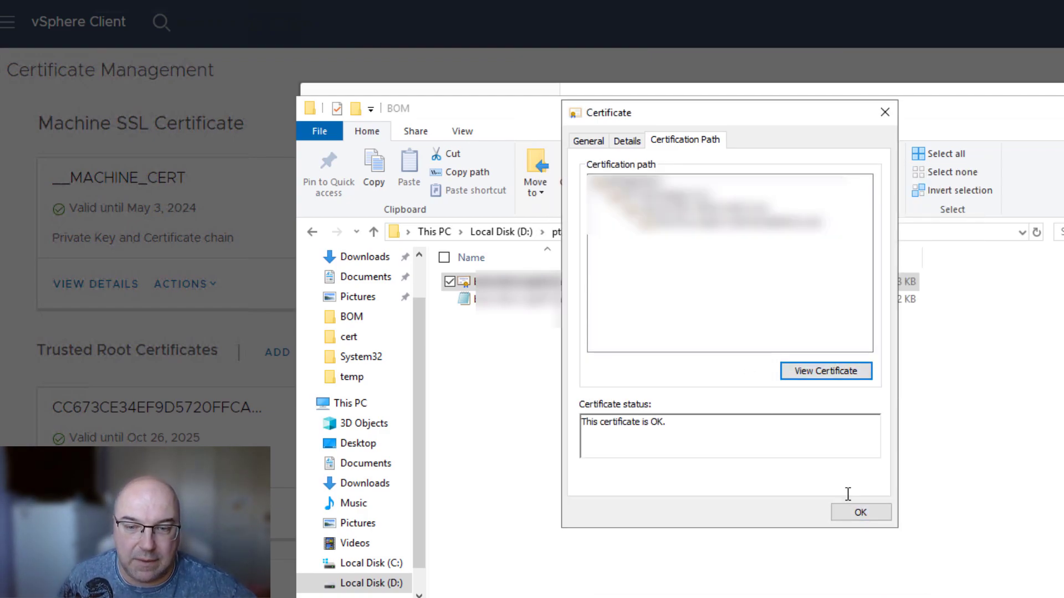
click(857, 510)
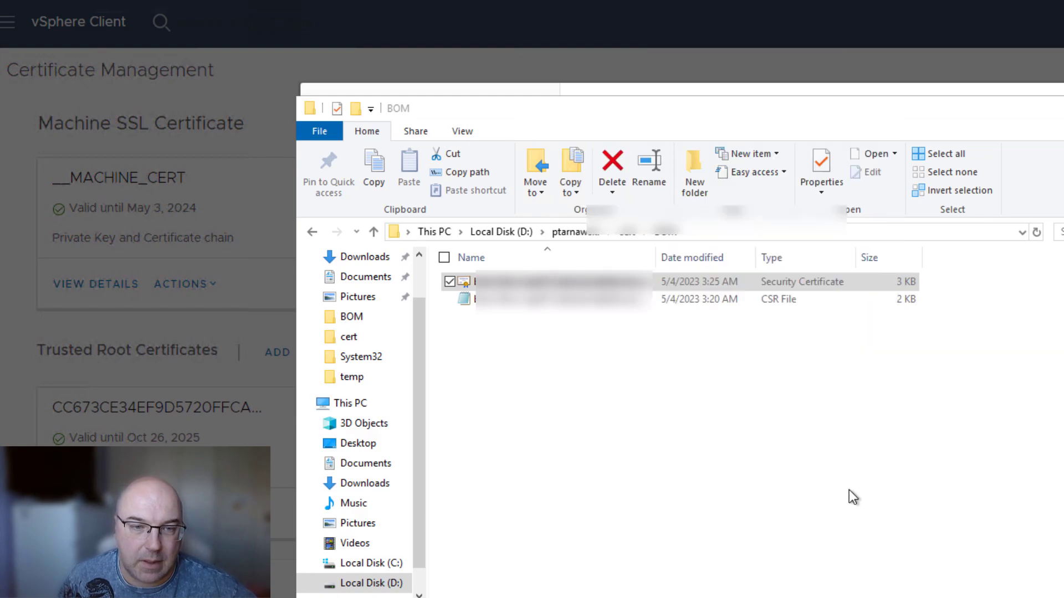
Open the exported rootcert.cer from cert\FRA in Notepad++.
click(628, 232)
double_click(553, 302)
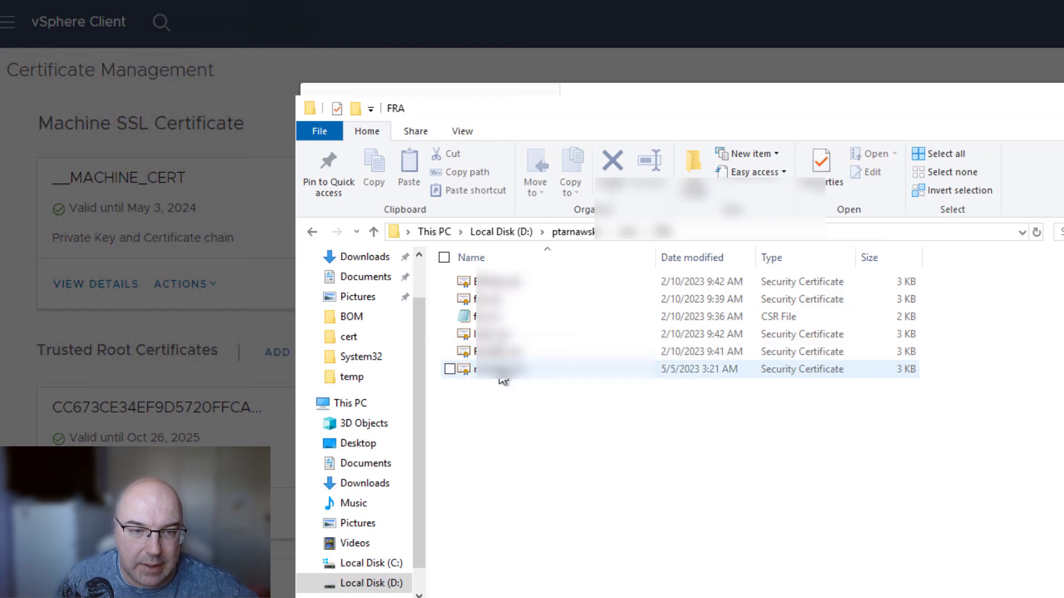
right_click(502, 381)
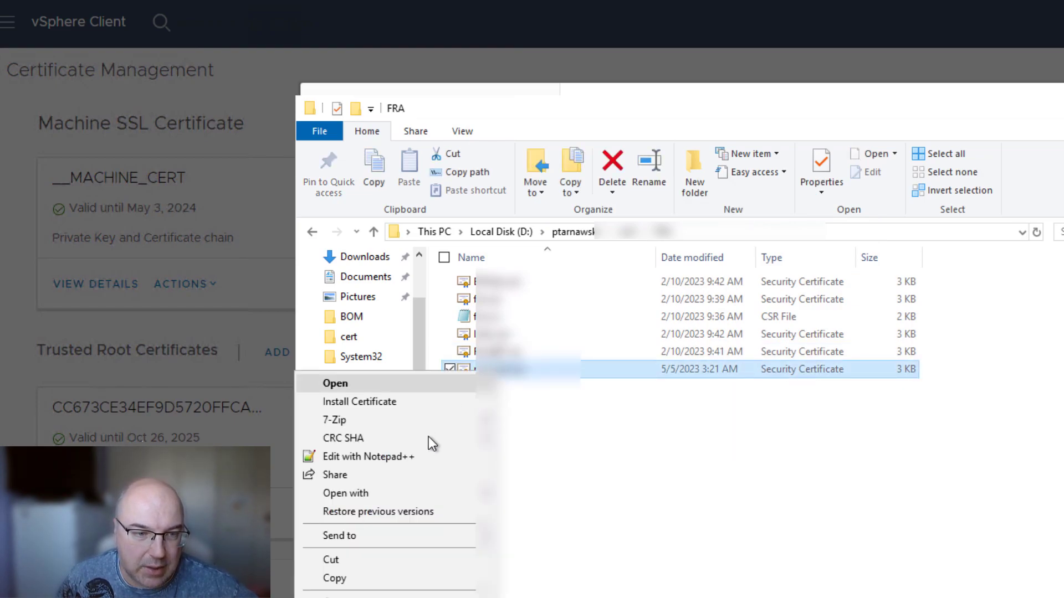
click(416, 459)
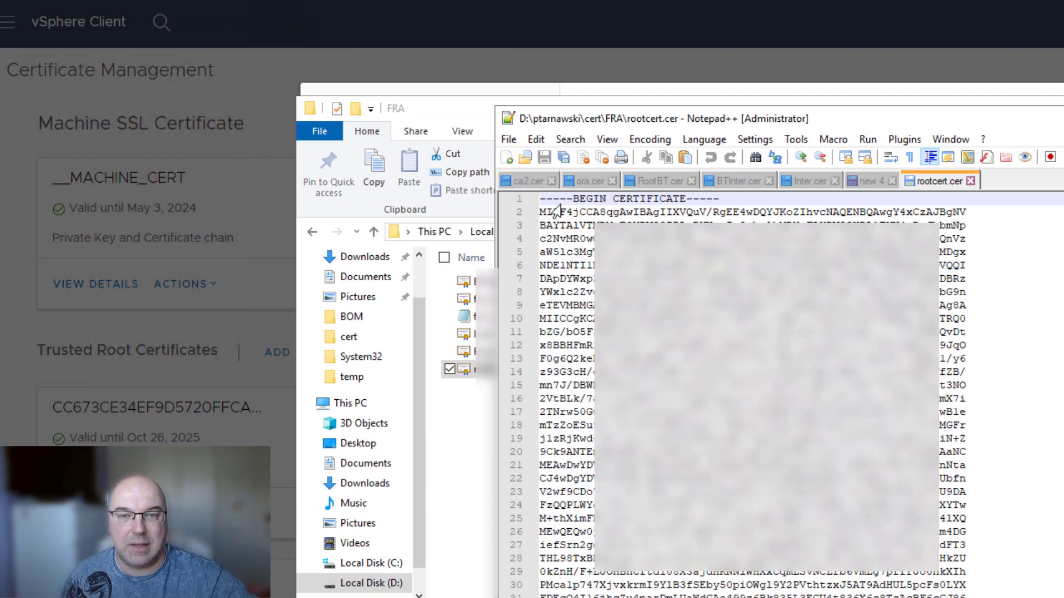
Copy the BTInter.cer intermediate certificate's text and return to the vSphere replacement form.
click(600, 185)
click(647, 181)
click(725, 180)
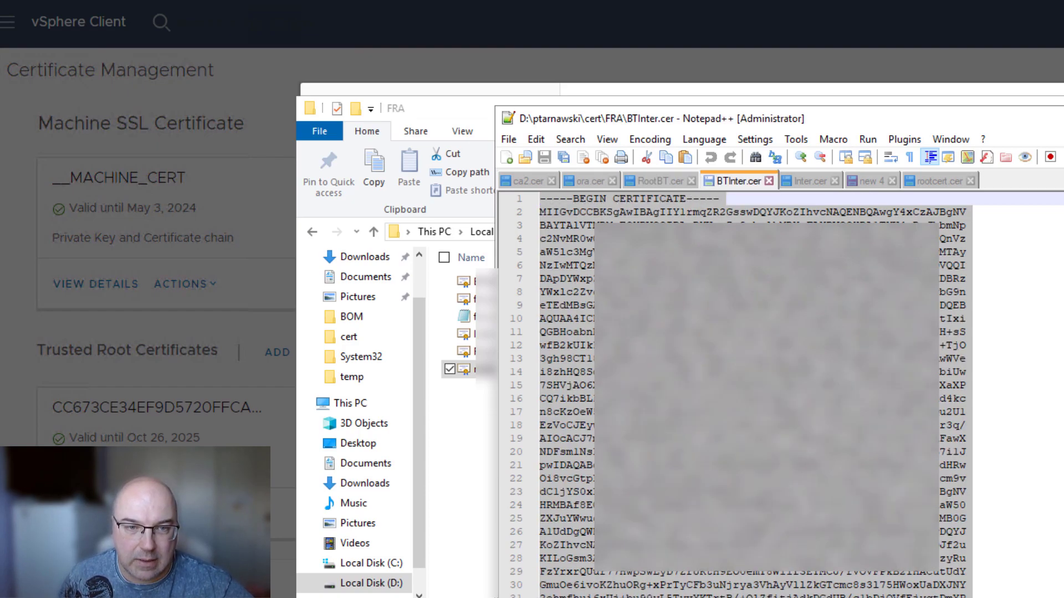
right_click(645, 300)
click(692, 335)
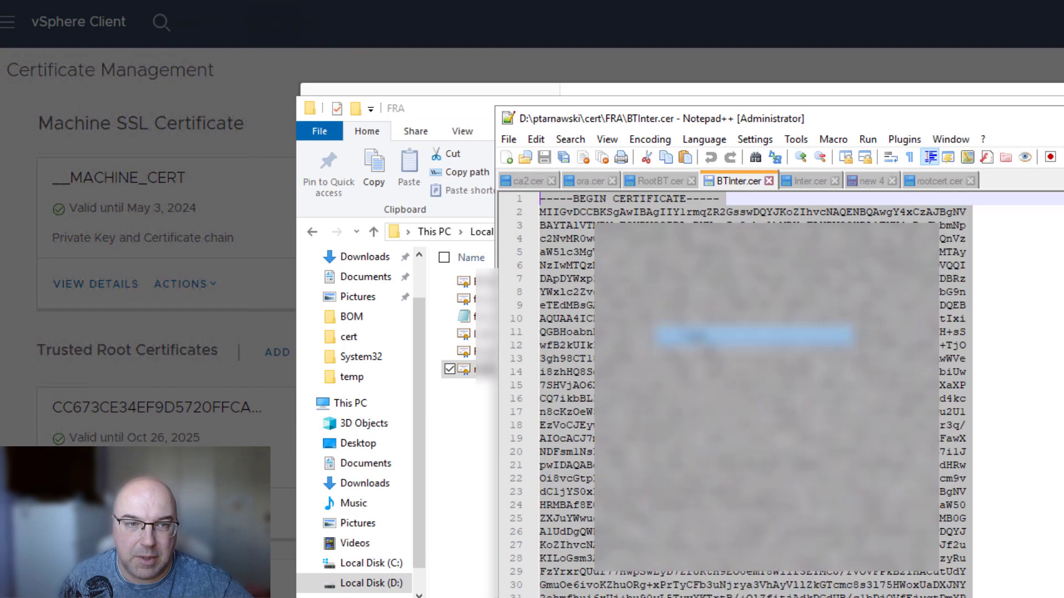
click(229, 251)
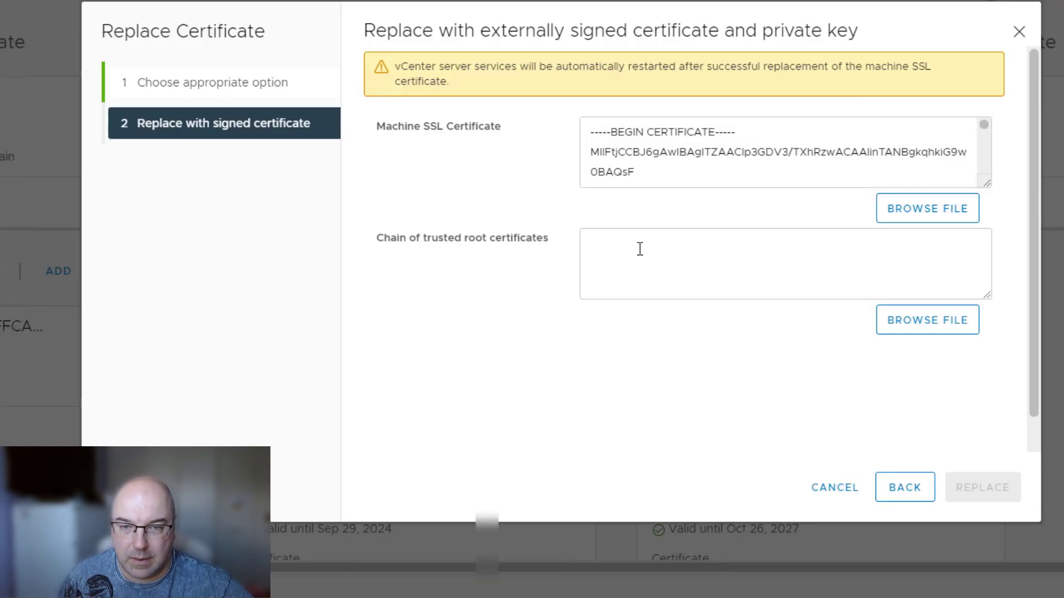
Paste the intermediate certificate, then the RootBT.cer root text, into the trusted root chain box.
key(ctrl+v)
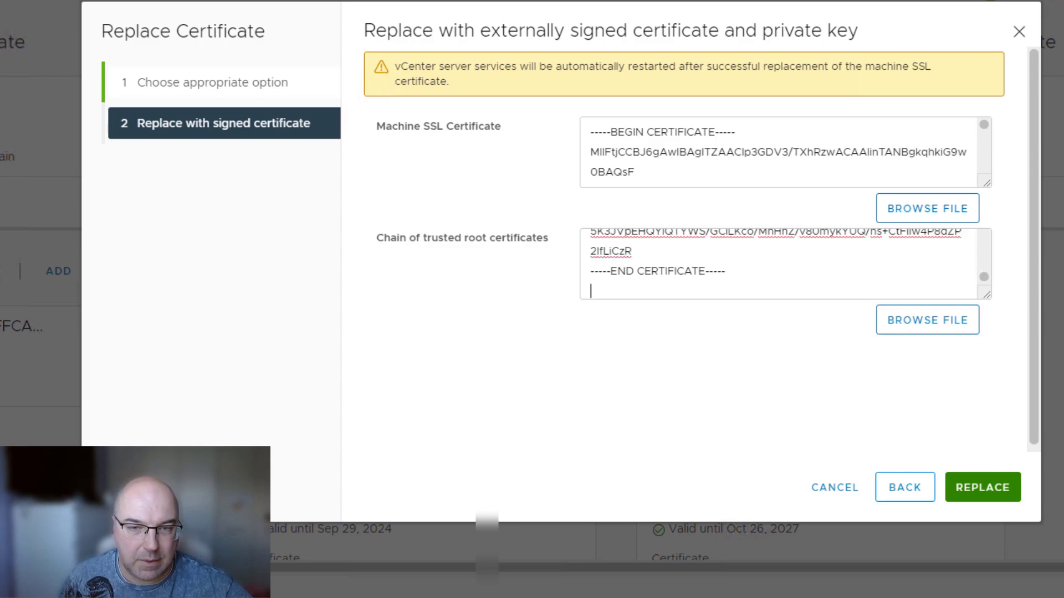
key(alt+Tab)
click(441, 99)
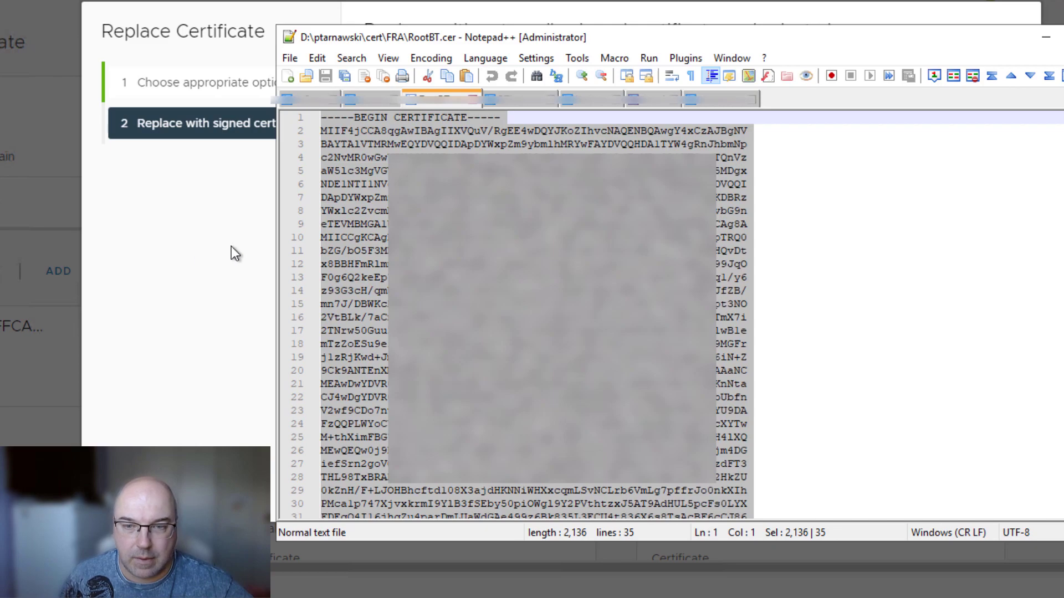
key(alt+Tab)
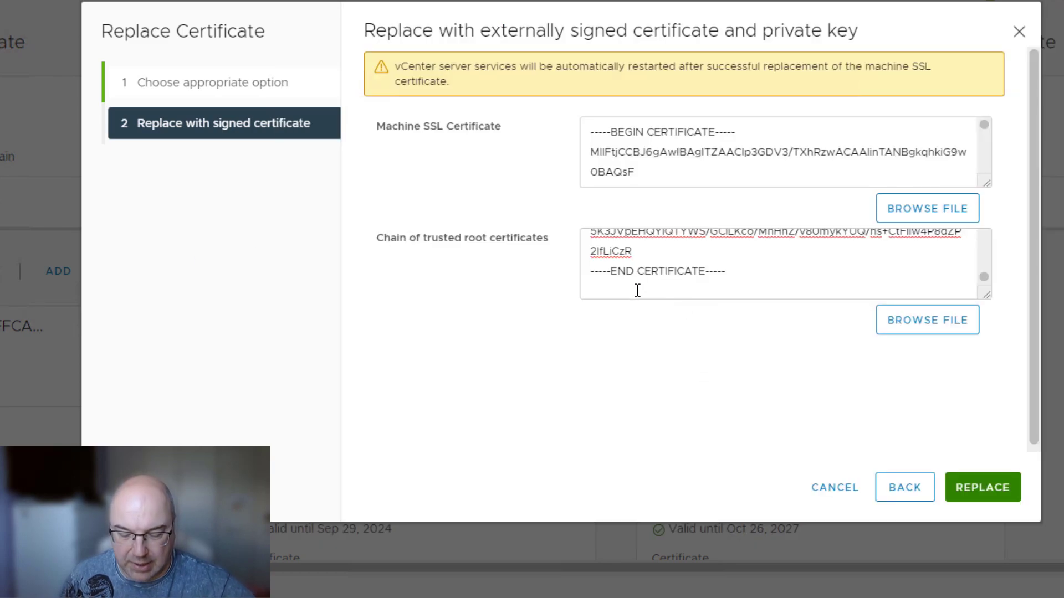
key(ctrl+v)
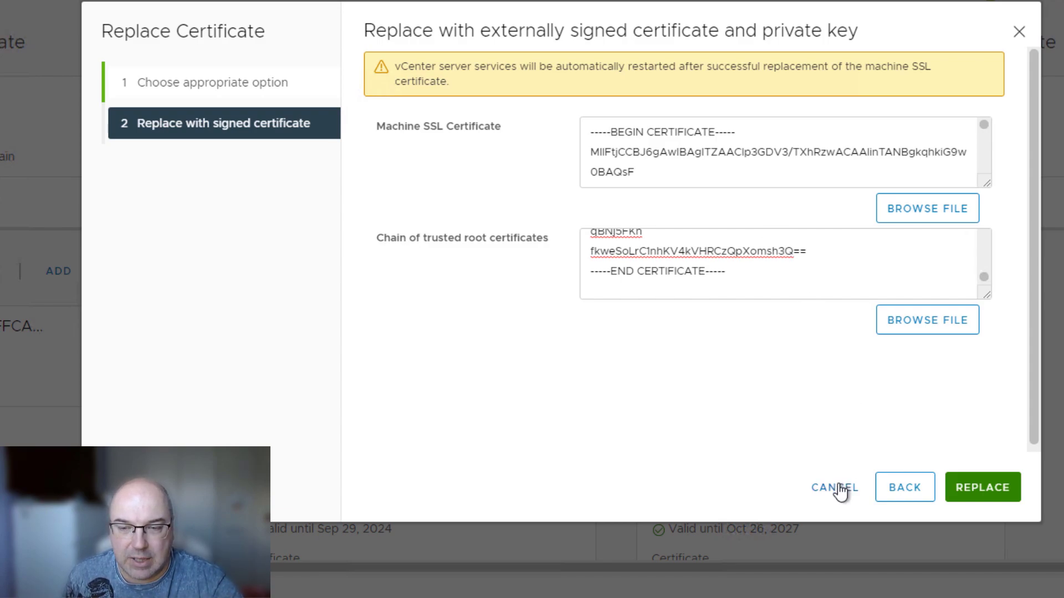
Cancel the Replace Certificate wizard without applying the new certificate.
click(837, 488)
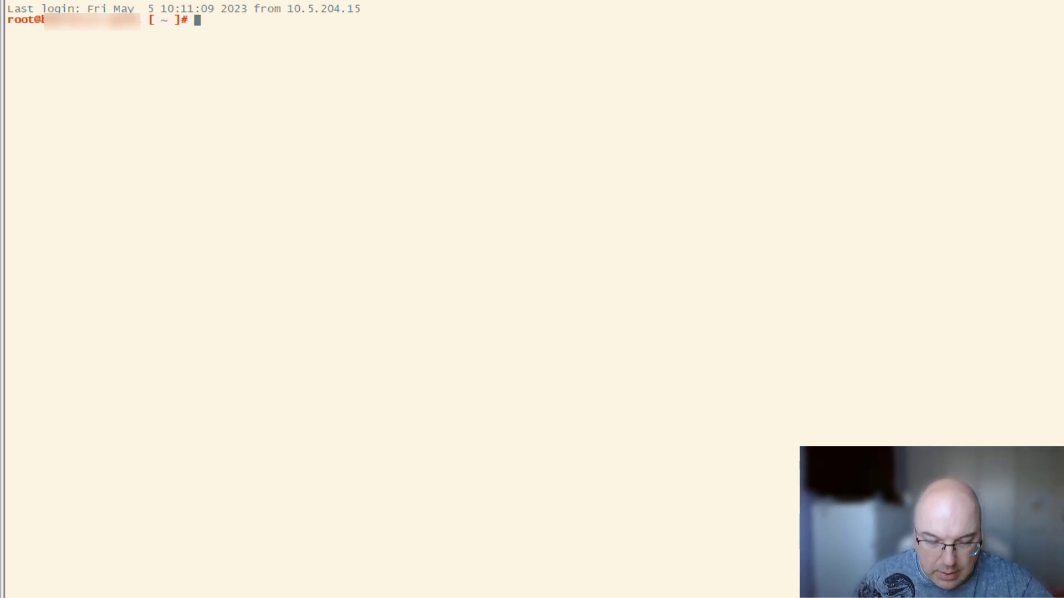
Run vecs-cli entry list --store TRUSTED_ROOTS and point out the VMware Engineering issuer and aliases 57820fa, b34e4c1.
right_click(323, 58)
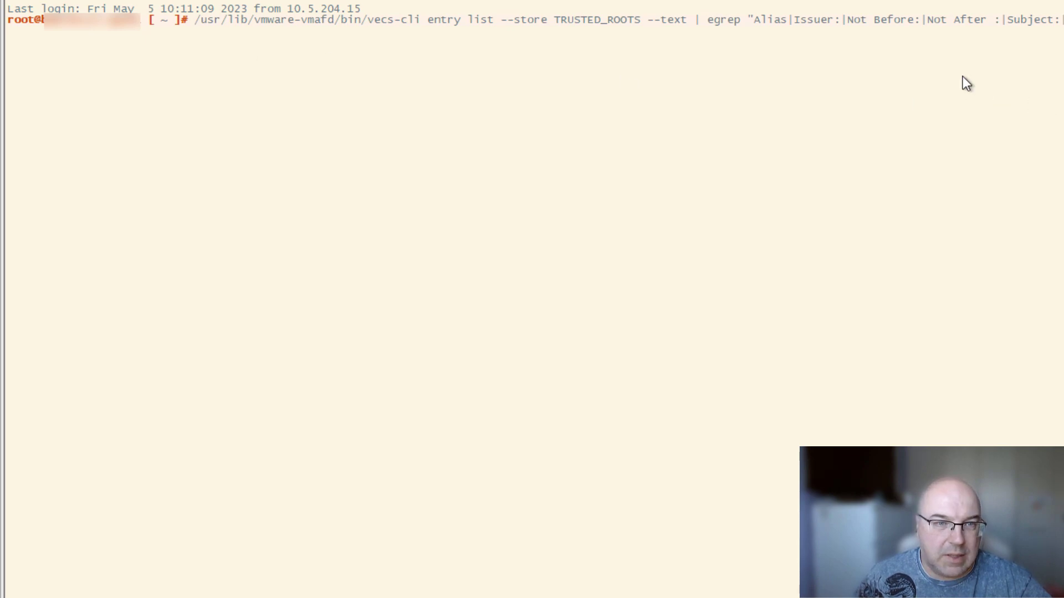
key(Return)
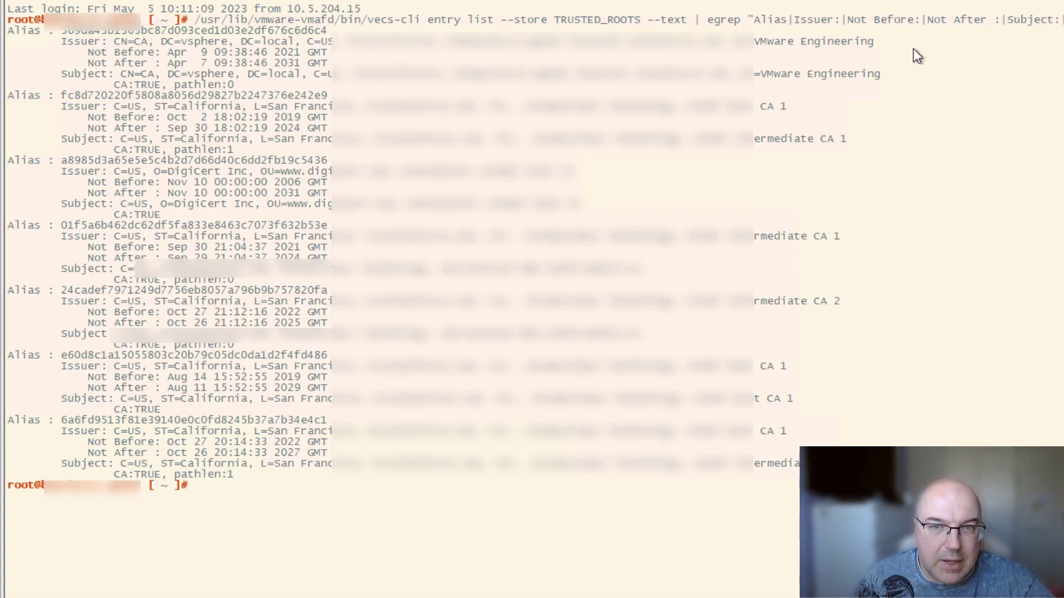
drag(757, 41, 883, 46)
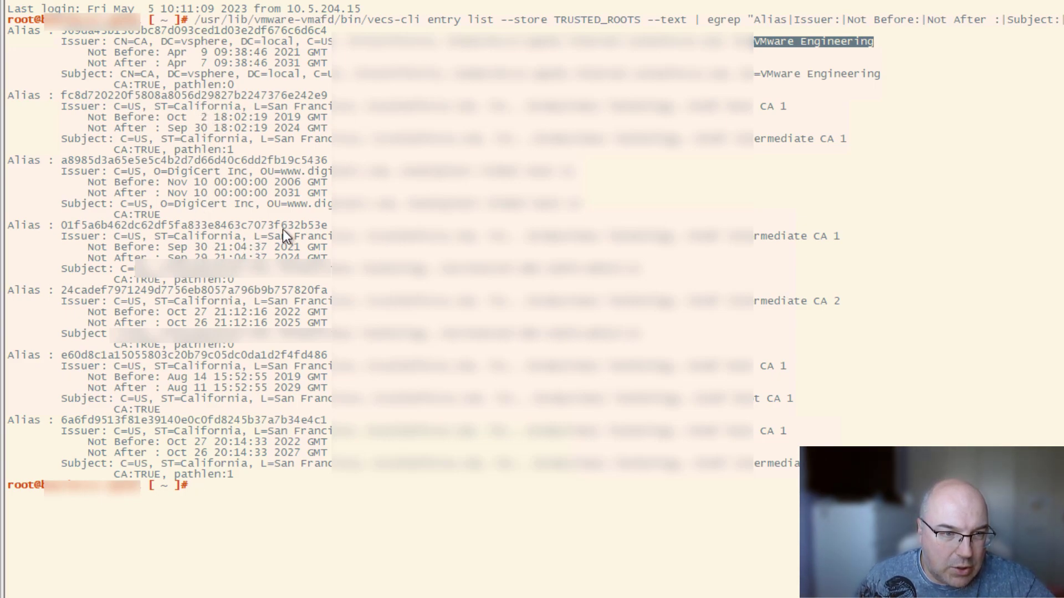
drag(320, 230, 267, 230)
drag(281, 290, 320, 290)
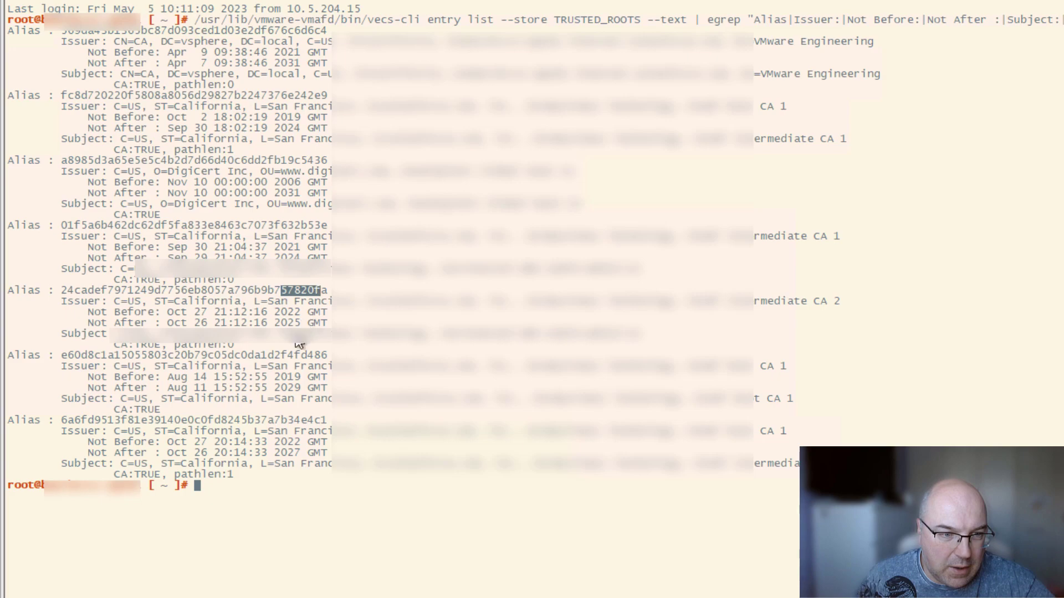
drag(275, 354, 308, 354)
drag(287, 420, 330, 421)
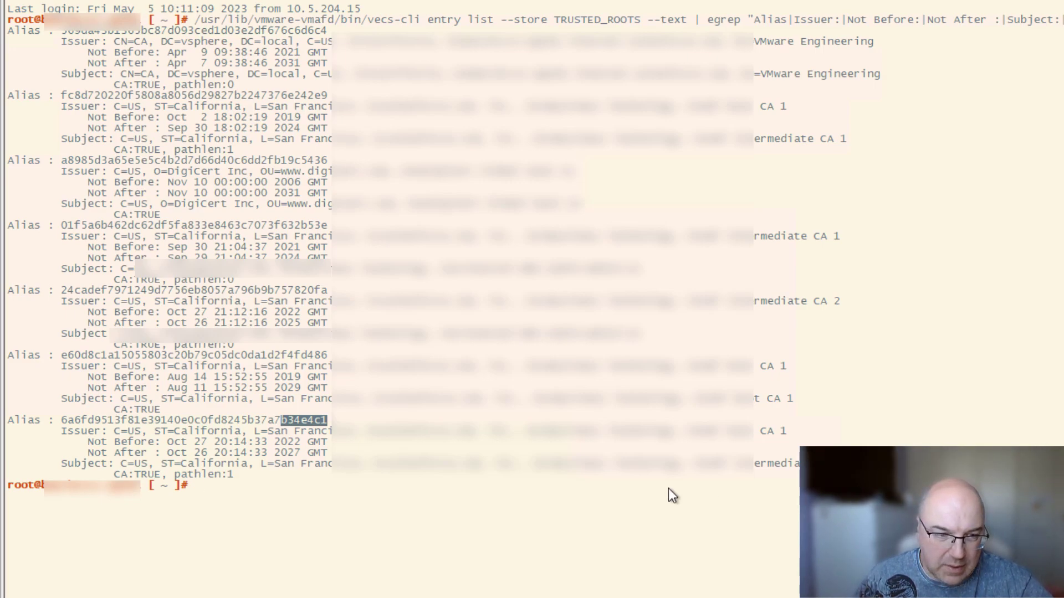
Export trusted root e60d8c1a… to /tmp with vecs-cli entry getcert, matching its alias and DigiCert issuer.
right_click(603, 507)
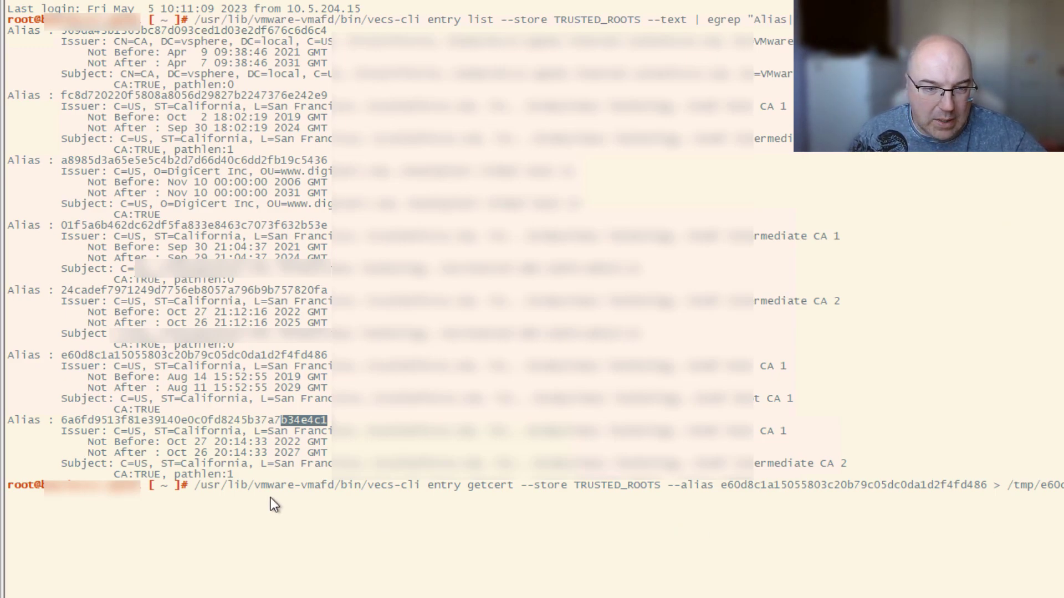
drag(722, 487, 747, 487)
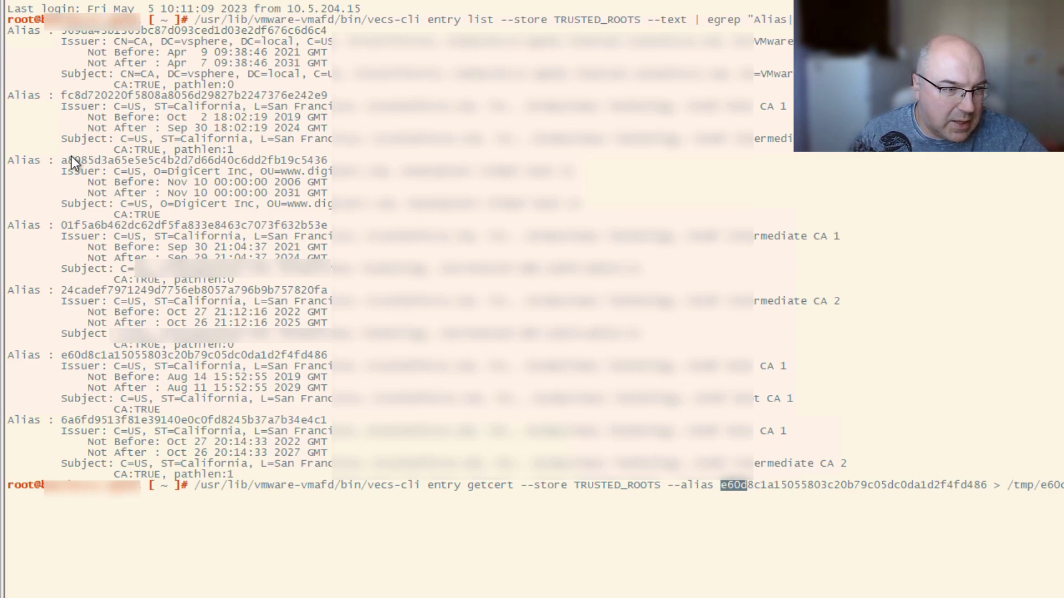
drag(64, 357, 354, 361)
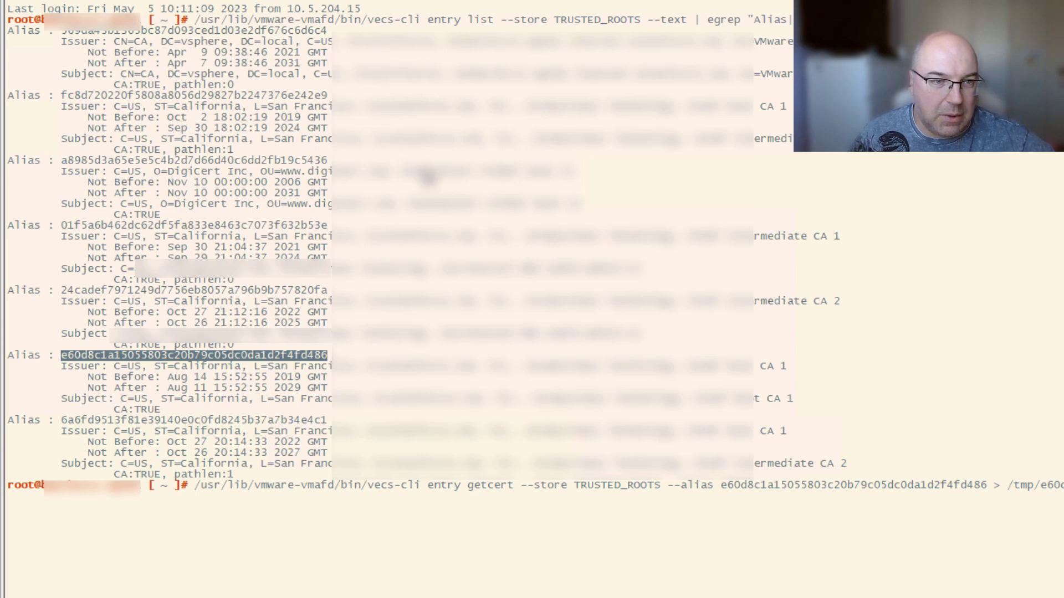
drag(402, 172, 483, 173)
drag(268, 171, 385, 172)
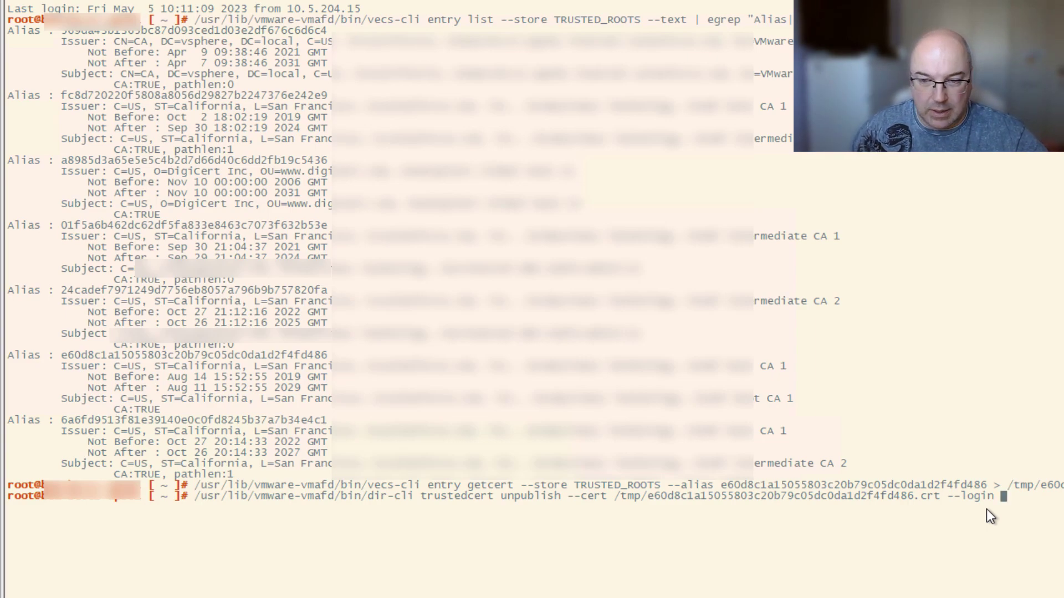
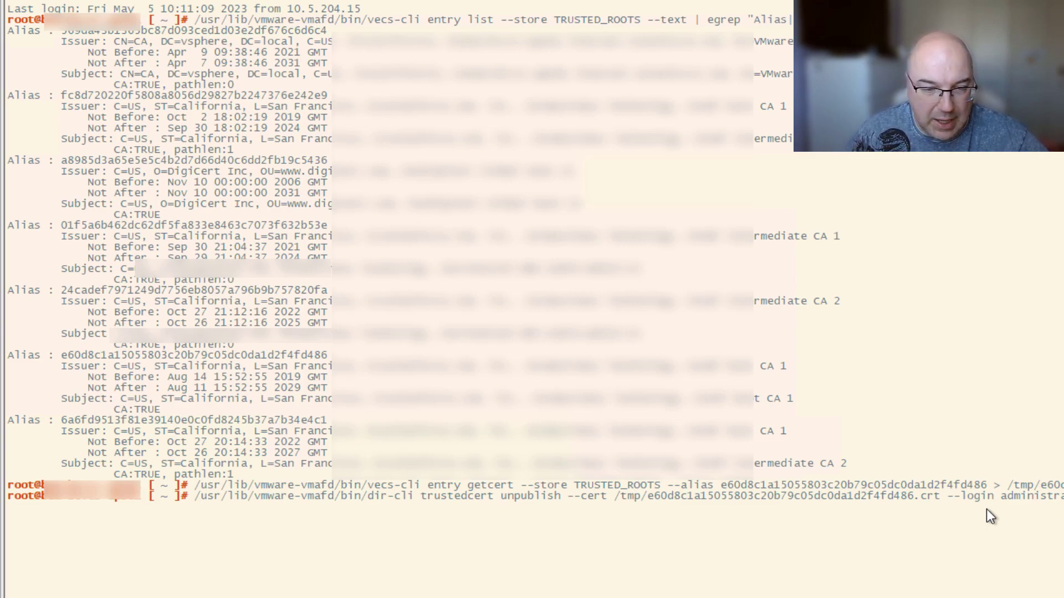
Run the dir-cli trustedcert unpublish command as the SSO administrator, entering the administrator password.
key(Return)
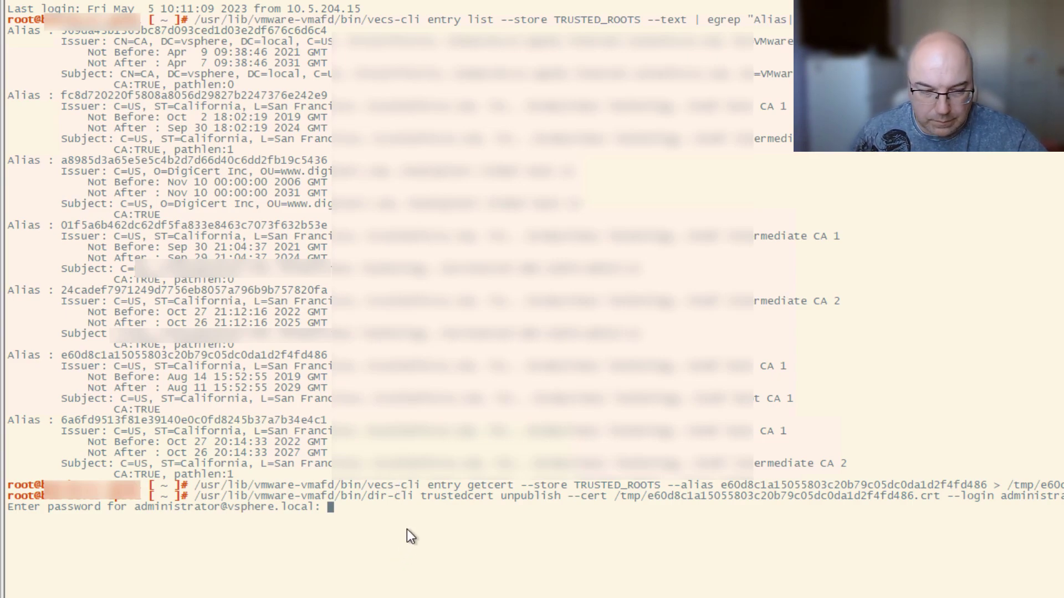
key(Return)
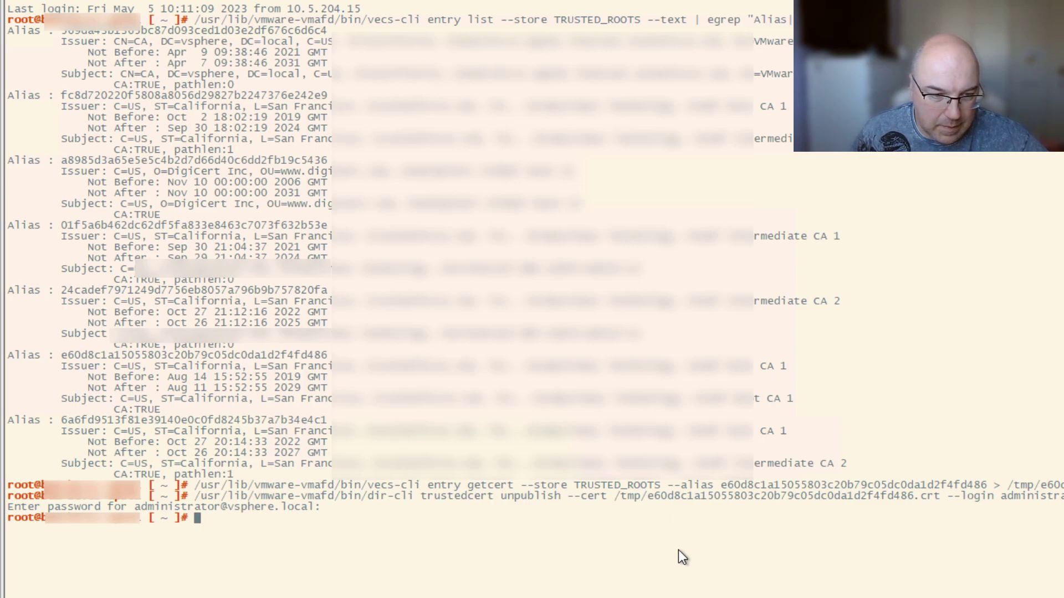
Turn the recalled unpublish command into a dir-cli trustedcert publish command, then highlight the machine certificate's new expiry date.
key(Up)
key(Left)
key(Left)
key(Left)
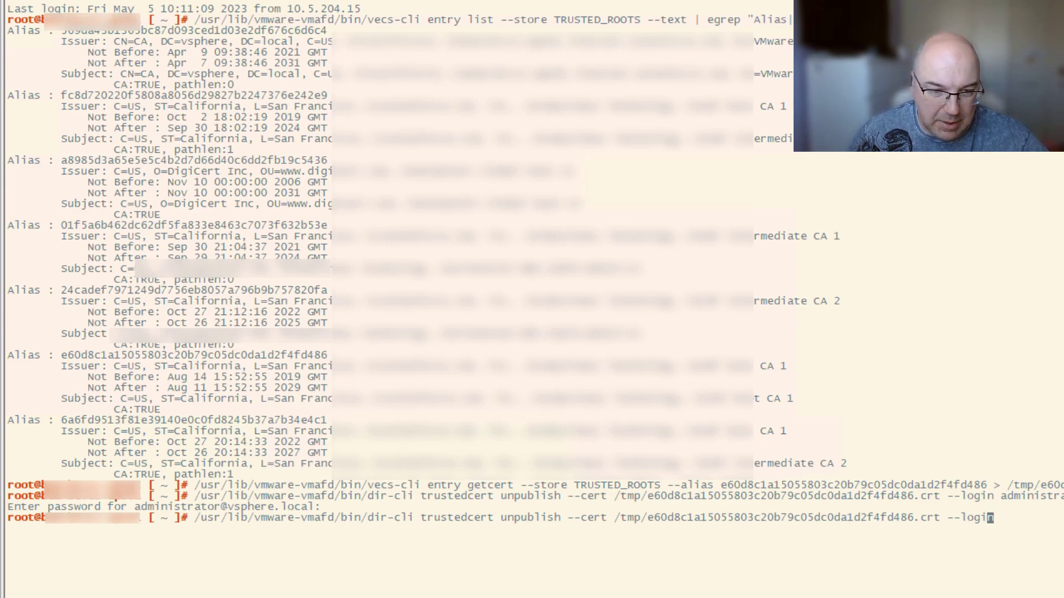
key(Left)
key(Left)
key(Left)
key(Left)
key(Left)
key(Left)
key(Left)
key(Left)
key(Left)
key(Left)
key(Left)
key(Left)
key(Left)
key(Left)
key(Left)
key(Left)
key(Left)
key(Left)
key(Left)
key(Left)
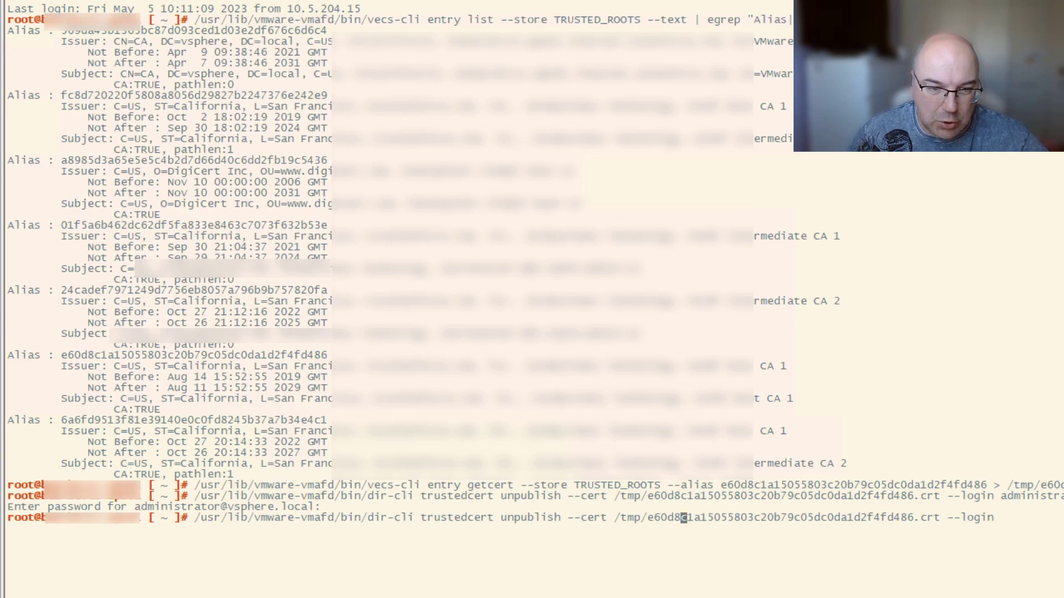
key(Left)
key(Left)
key(Left)
key(Left)
key(Left)
key(Left)
key(Left)
key(Left)
key(Left)
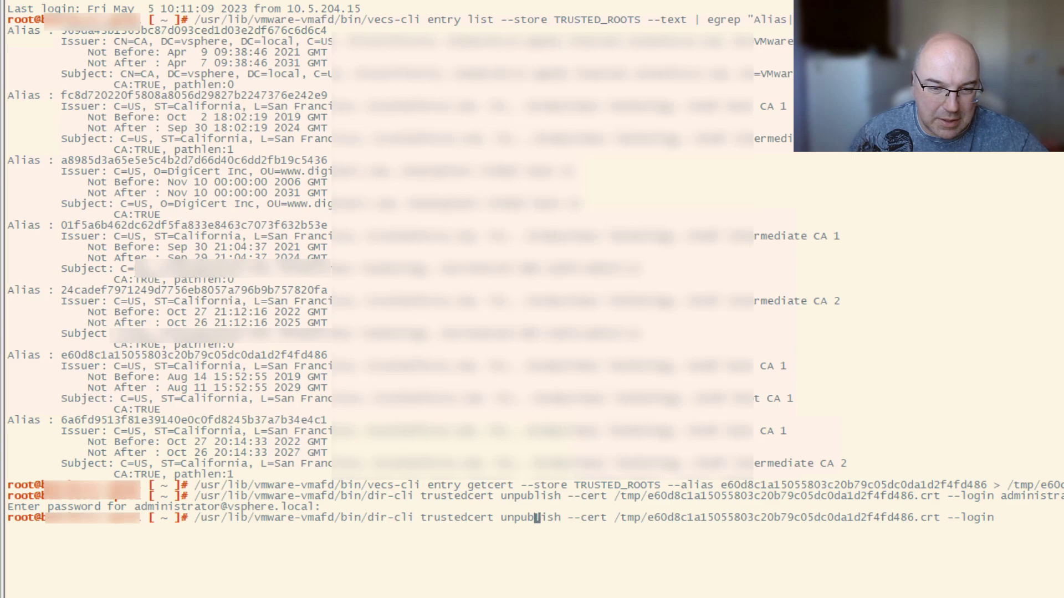
key(BackSpace)
key(BackSpace)
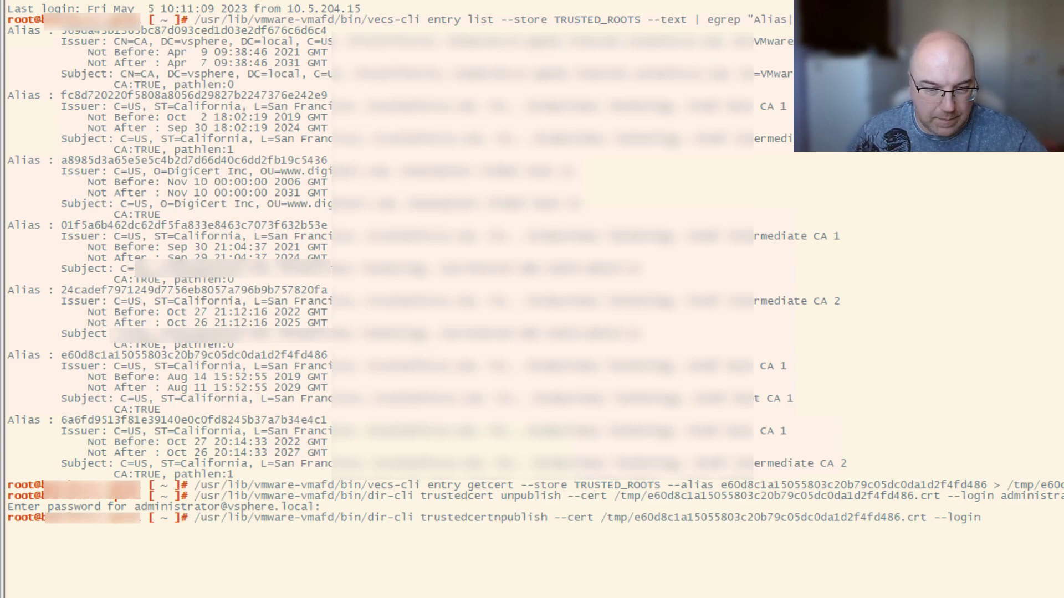
key(Delete)
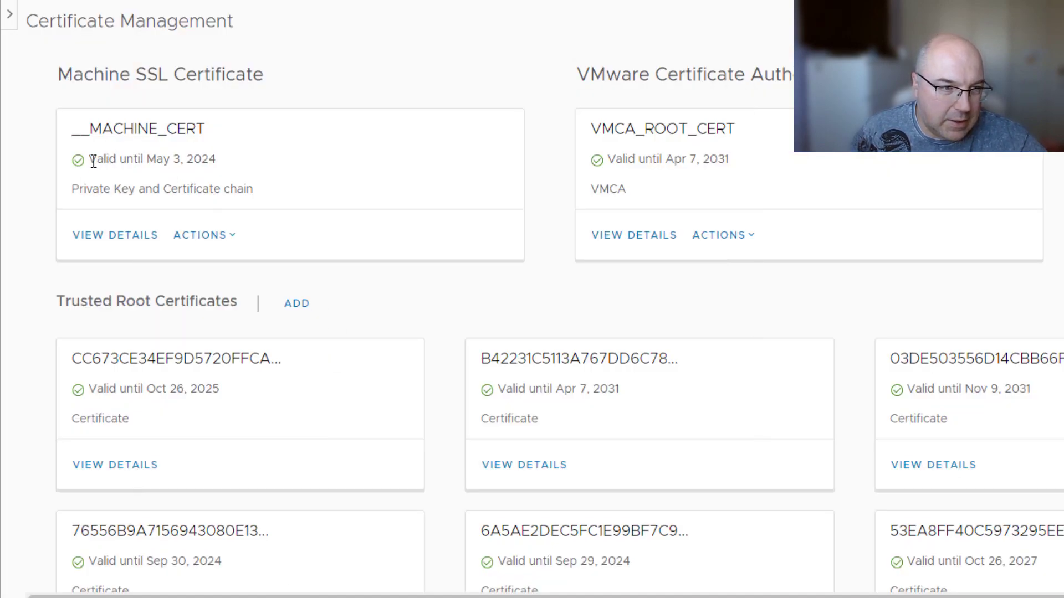
drag(93, 162, 224, 159)
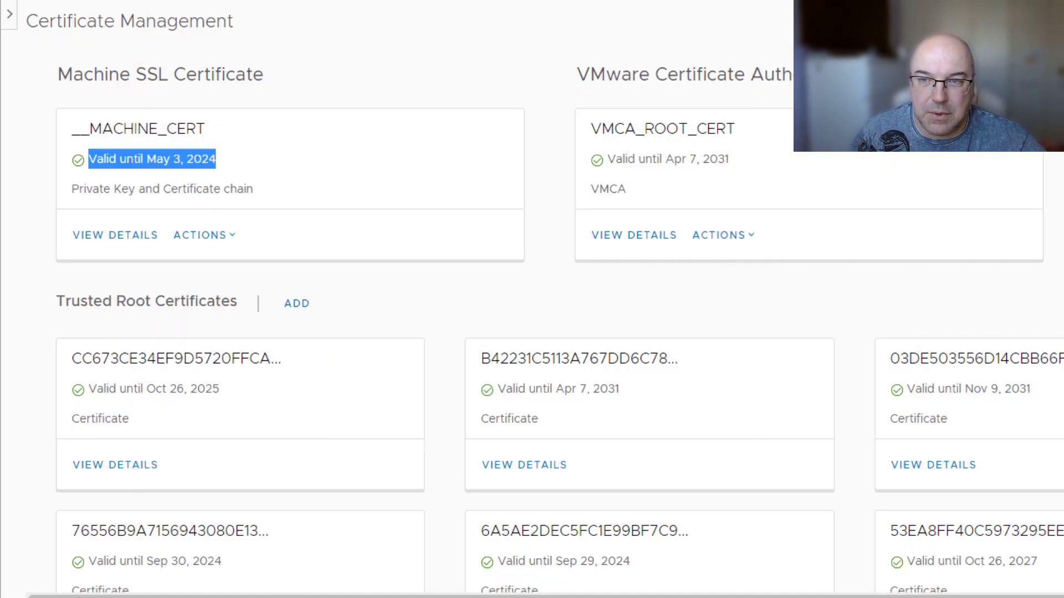